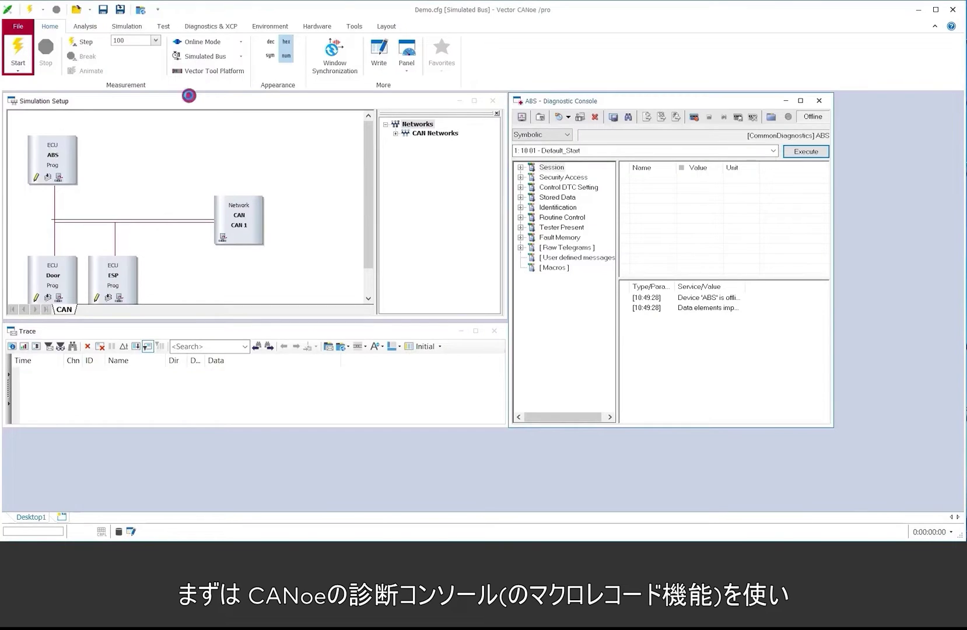
Start the measurement with F9 so the ABS diagnostic console can reach the ECU.
{"action": "key", "text": "F9"}
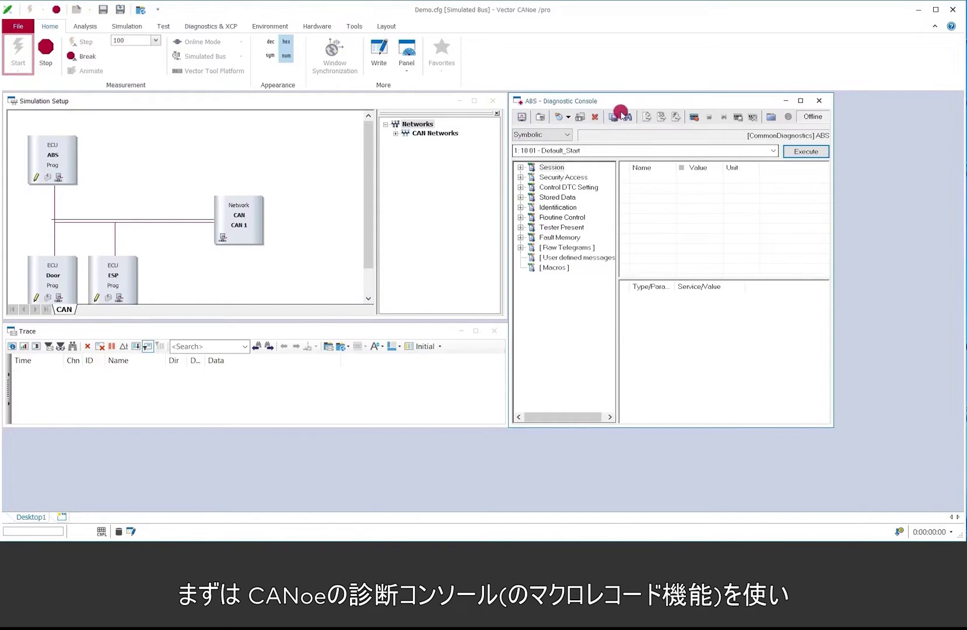
Start macro recording and expand the Identification services in a widened console.
{"action": "left_click", "coordinate": [695, 119]}
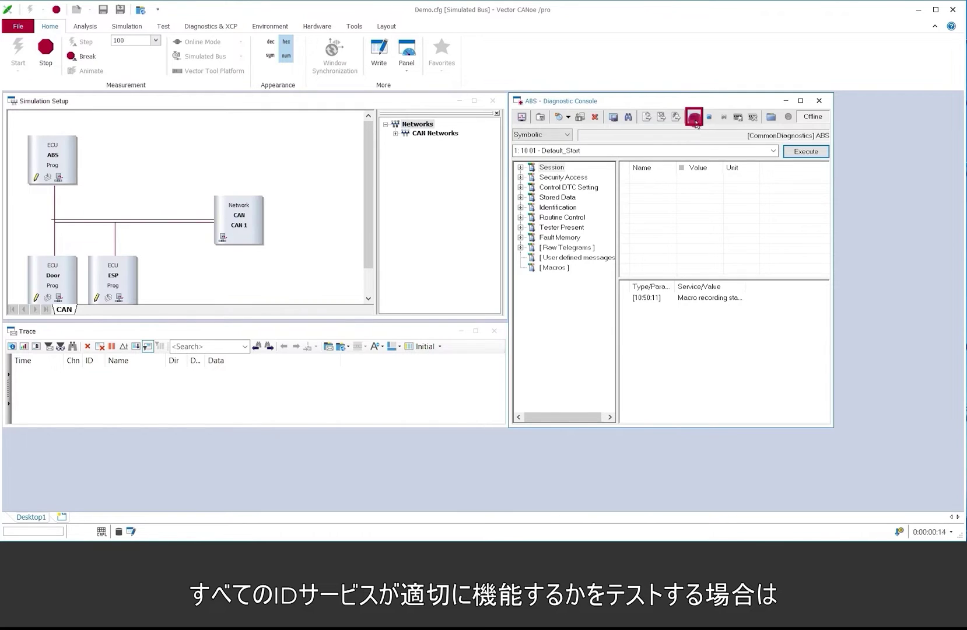
{"action": "left_click", "coordinate": [520, 208]}
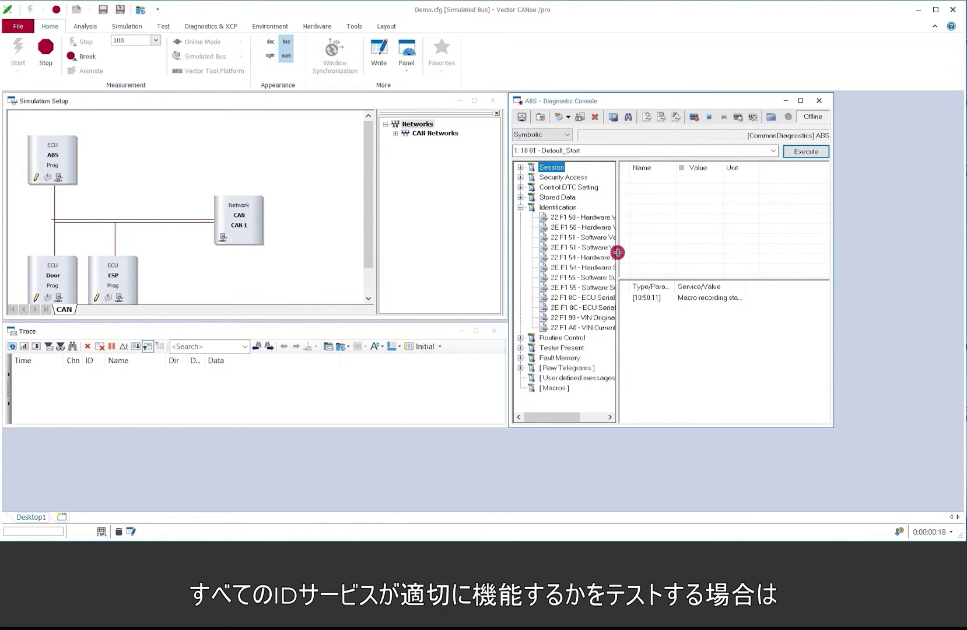
{"action": "left_click_drag", "start_coordinate": [618, 252], "coordinate": [726, 263]}
{"action": "left_click_drag", "start_coordinate": [833, 272], "coordinate": [945, 281]}
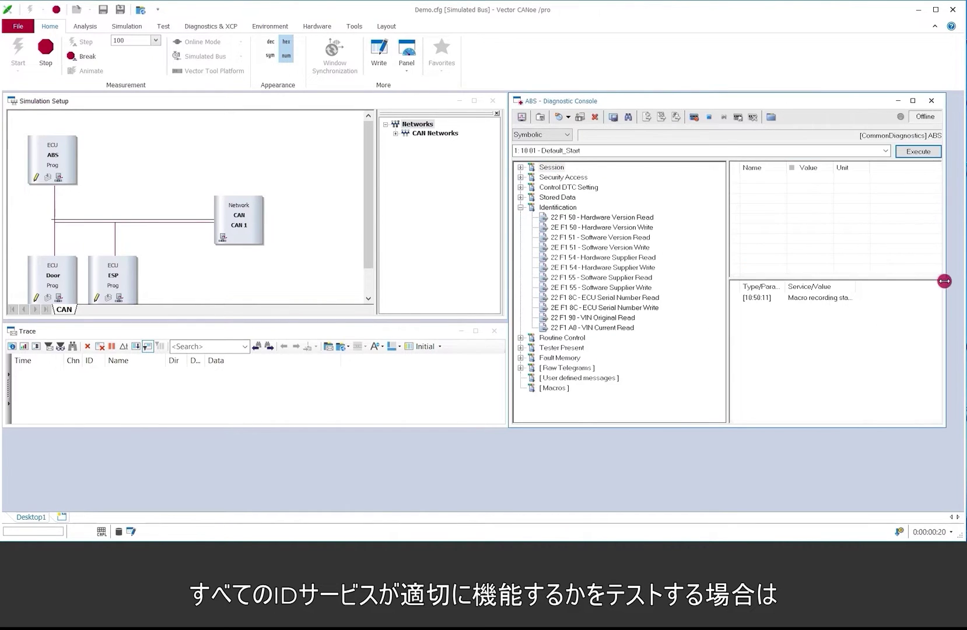
Send the five reads: hardware and software version, both suppliers, and ECU serial number.
{"action": "double_click", "coordinate": [620, 218]}
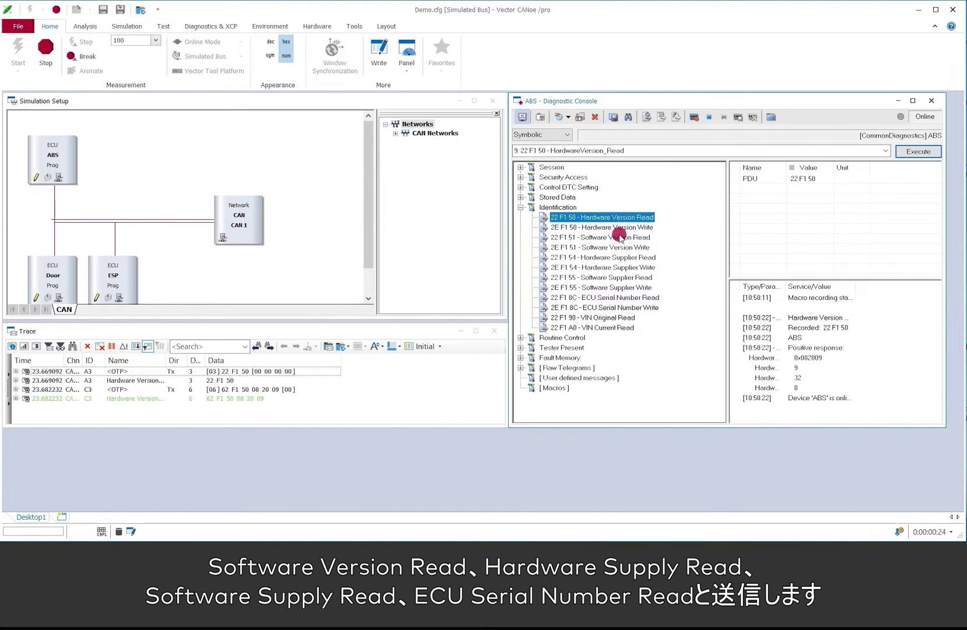
{"action": "double_click", "coordinate": [620, 236]}
{"action": "double_click", "coordinate": [612, 258]}
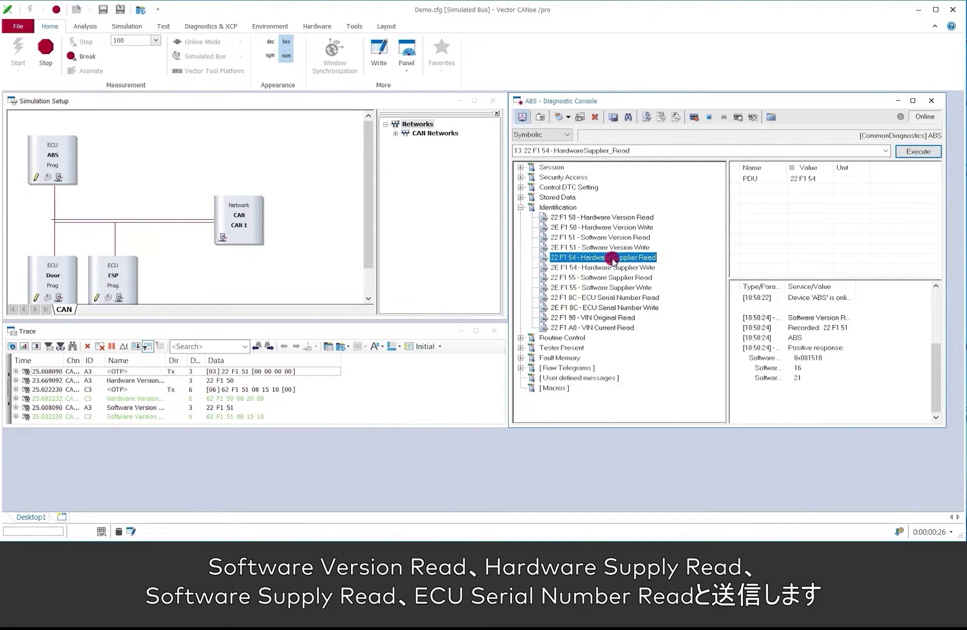
{"action": "double_click", "coordinate": [615, 278]}
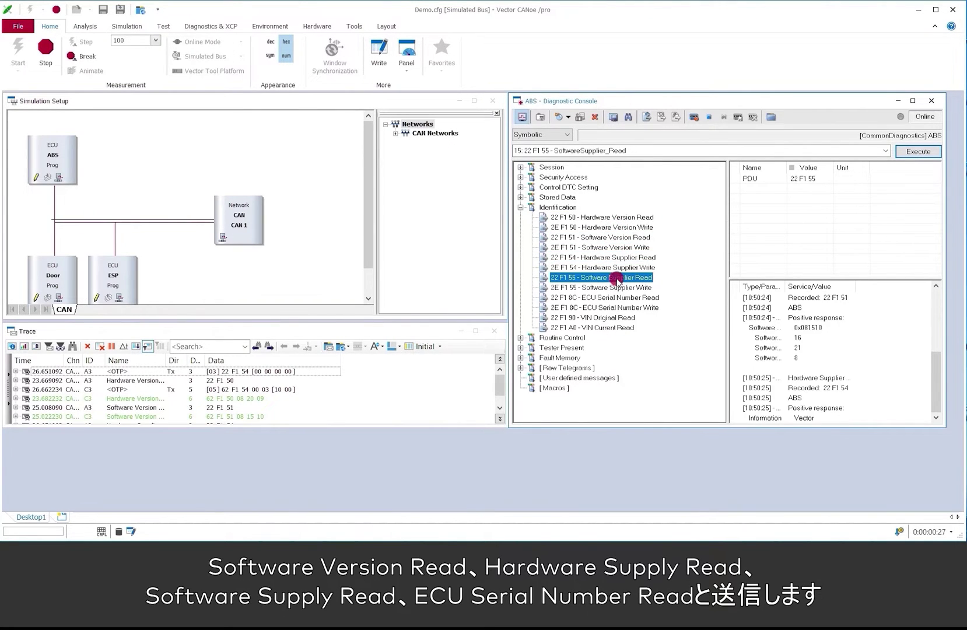
{"action": "double_click", "coordinate": [617, 298]}
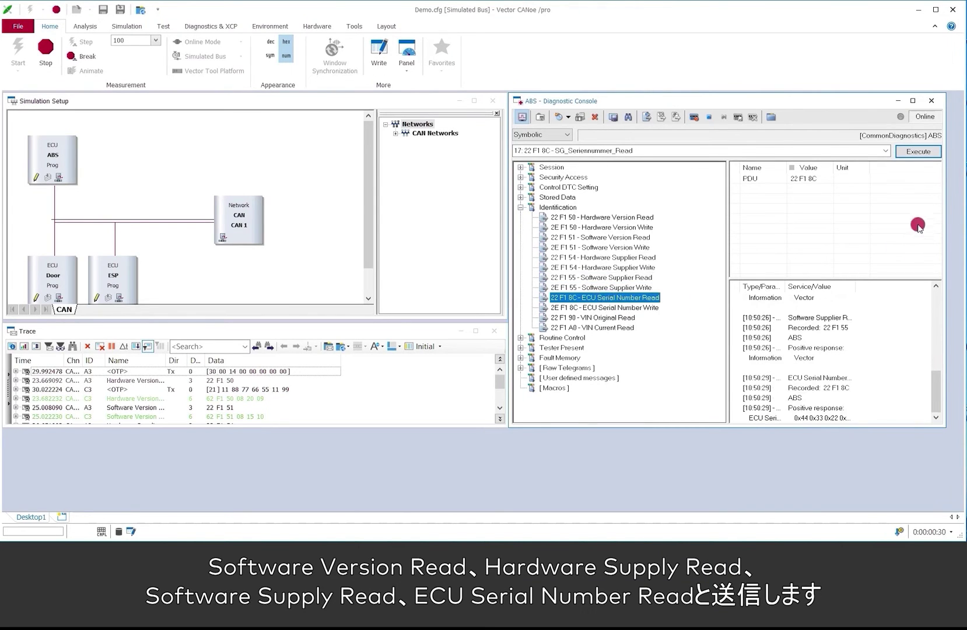
Stop recording and save the macro as MyIdentificationSequence.cs in D:\myJobDemo.
{"action": "left_click", "coordinate": [710, 120]}
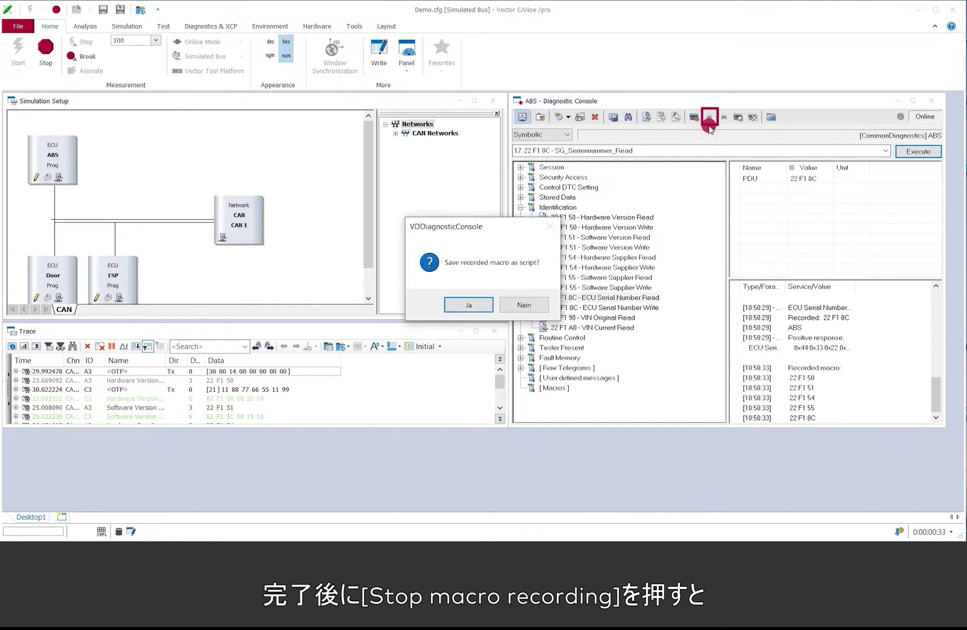
{"action": "left_click", "coordinate": [473, 304]}
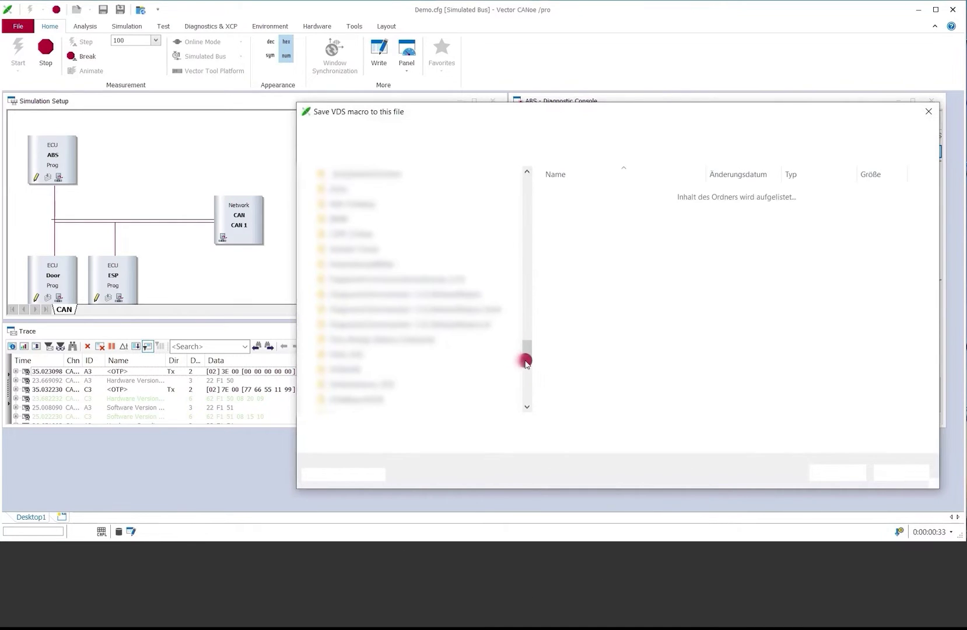
{"action": "left_click_drag", "start_coordinate": [530, 356], "coordinate": [344, 261]}
{"action": "double_click", "coordinate": [603, 244]}
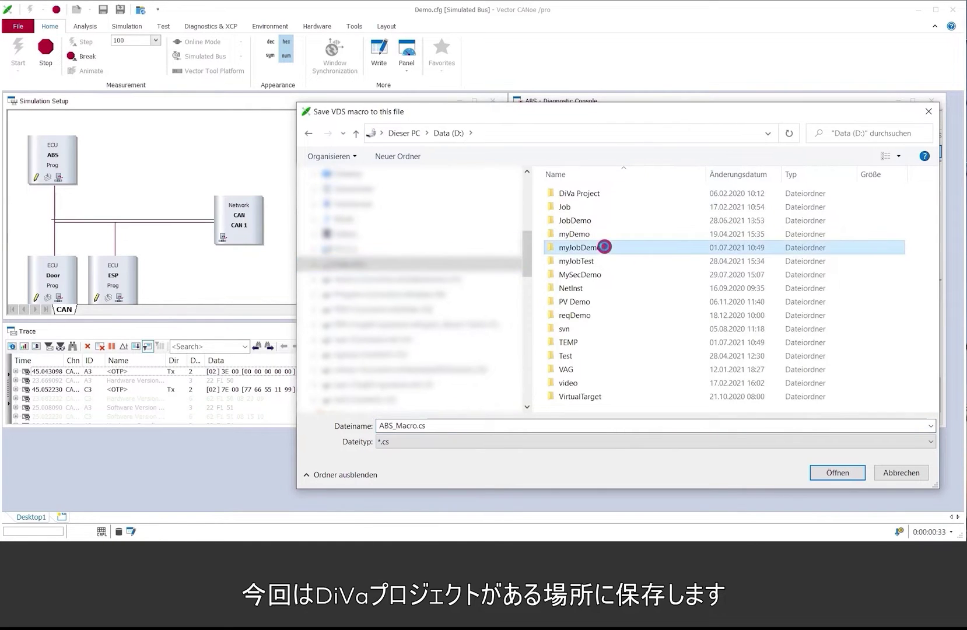
{"action": "left_click", "coordinate": [415, 428]}
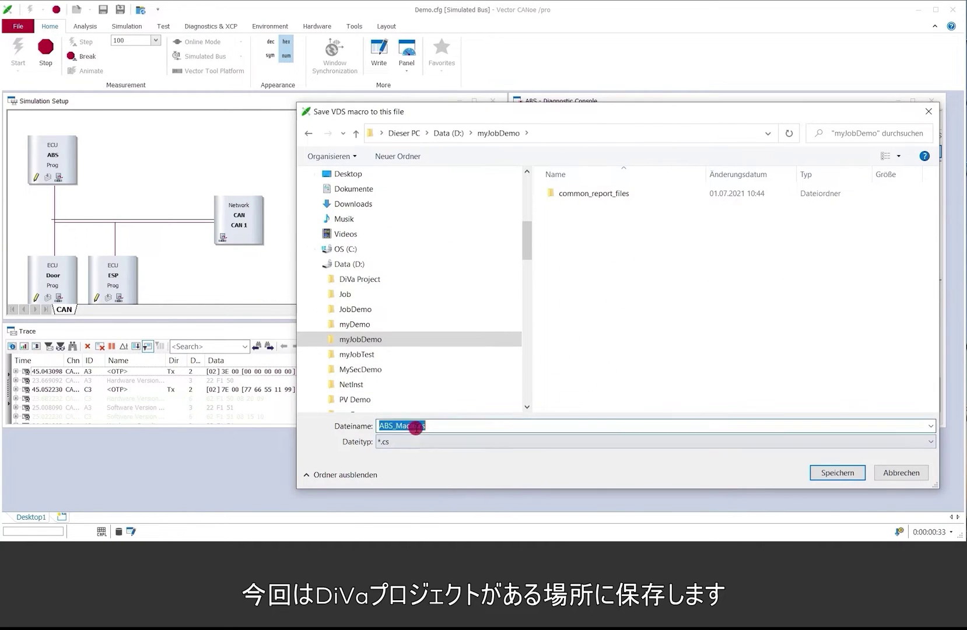
{"action": "left_click", "coordinate": [417, 428]}
{"action": "key", "text": "shift+Home"}
{"action": "type", "text": "My"}
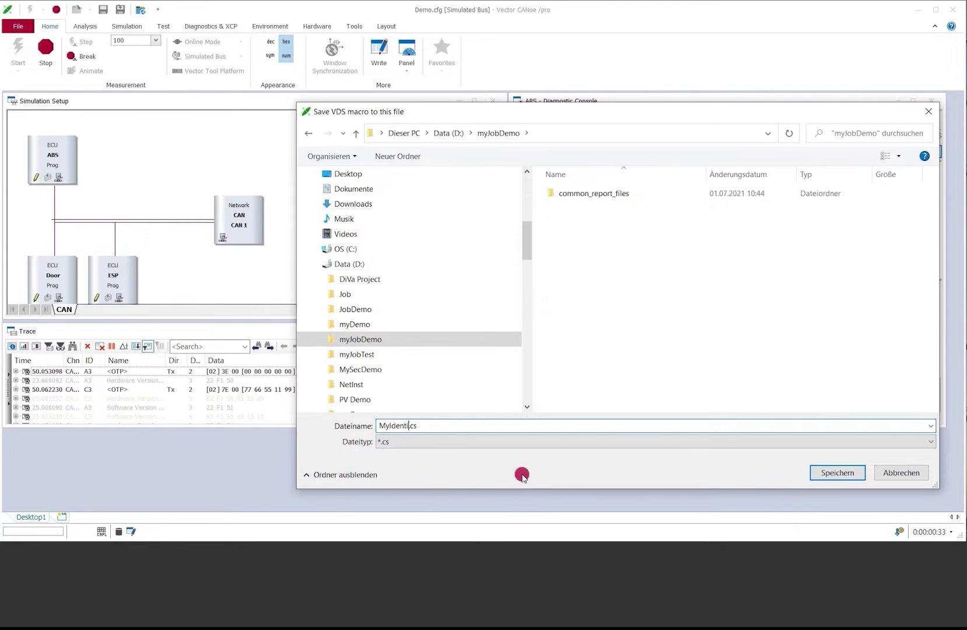
{"action": "left_click", "coordinate": [840, 473]}
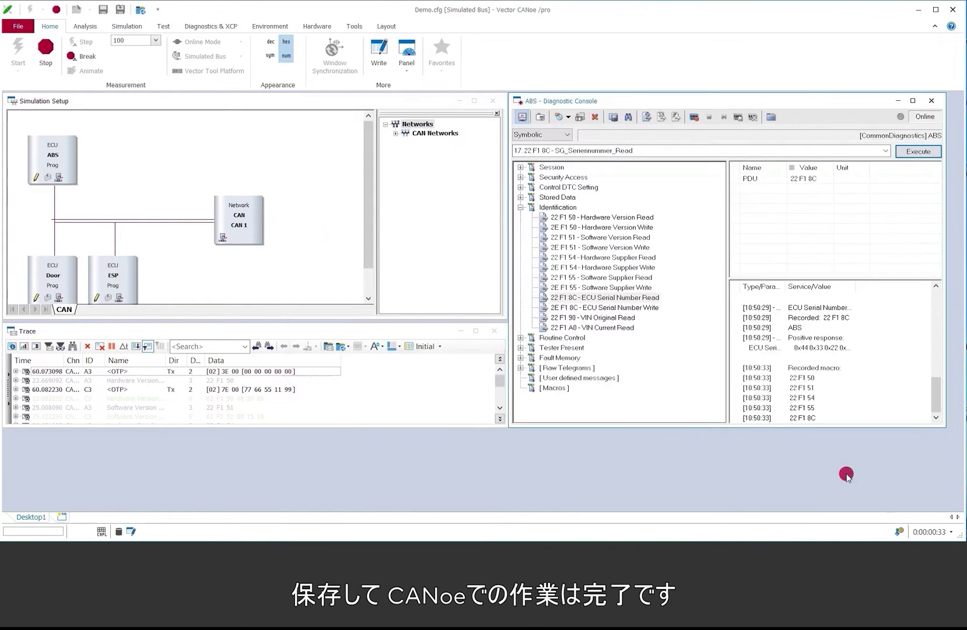
Stop the measurement.
{"action": "left_click", "coordinate": [46, 52]}
{"action": "left_click_drag", "start_coordinate": [591, 417], "coordinate": [537, 417]}
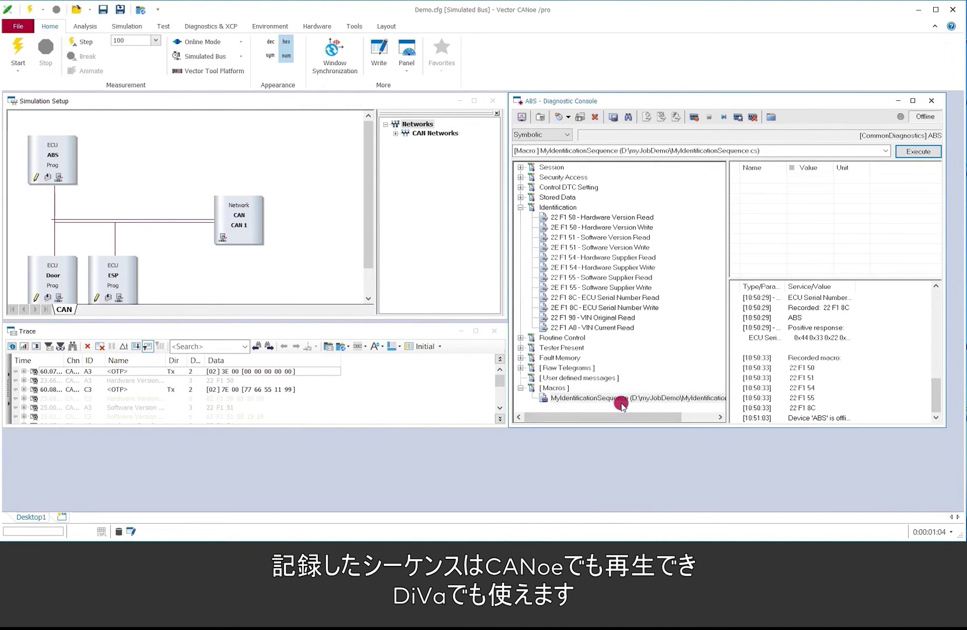
{"action": "left_click_drag", "start_coordinate": [654, 417], "coordinate": [672, 417]}
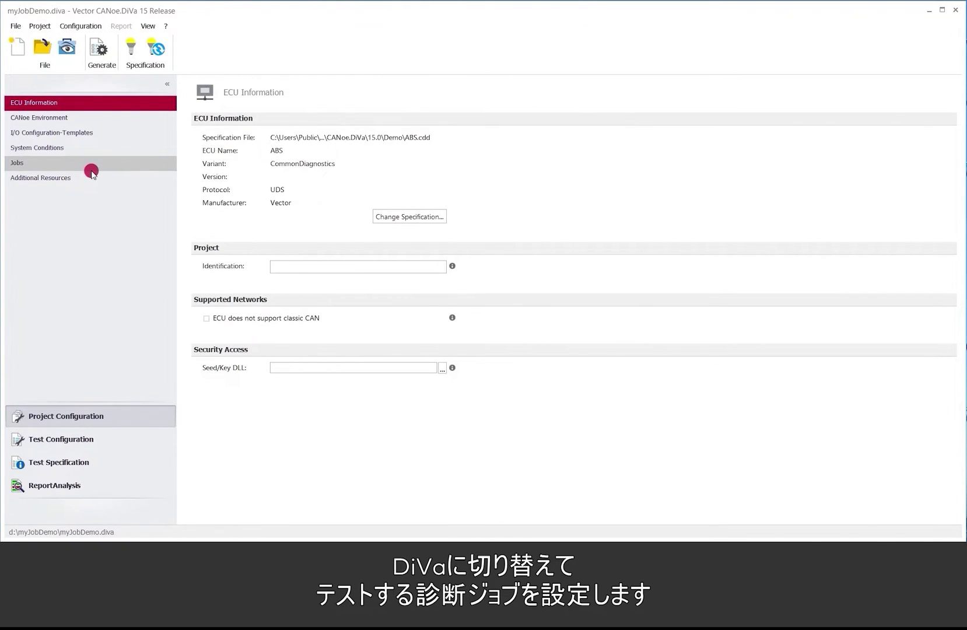
On the Project Configuration Jobs page, add a job named MyIdentification.
{"action": "left_click", "coordinate": [91, 166]}
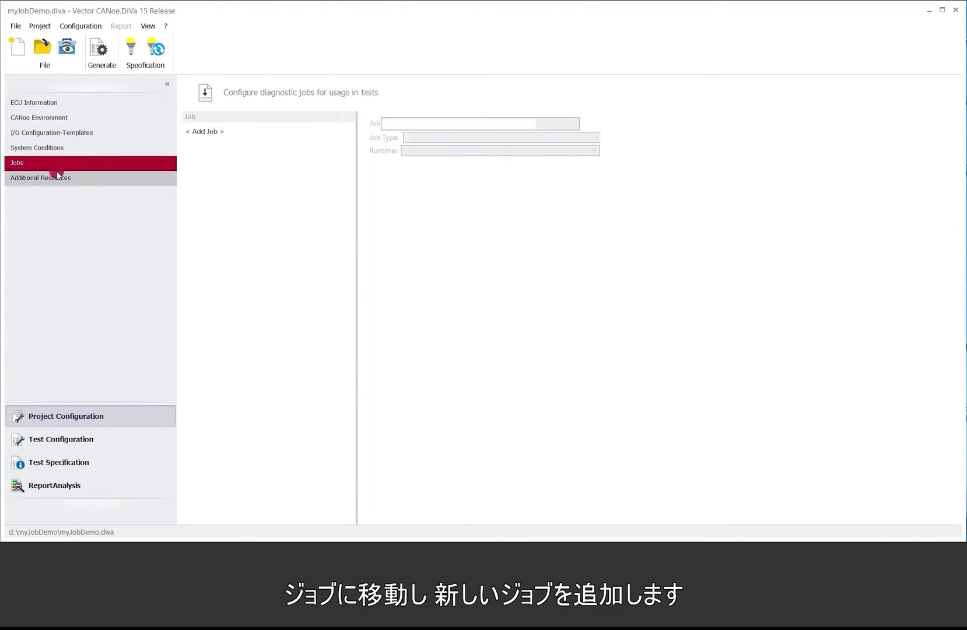
{"action": "left_click", "coordinate": [205, 131]}
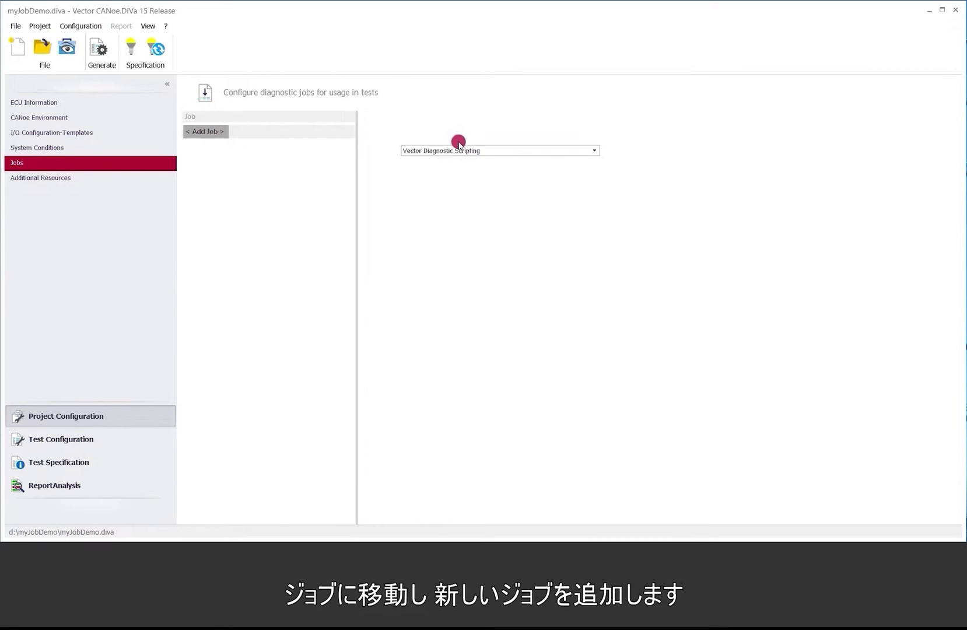
{"action": "type", "text": "MyIdent"}
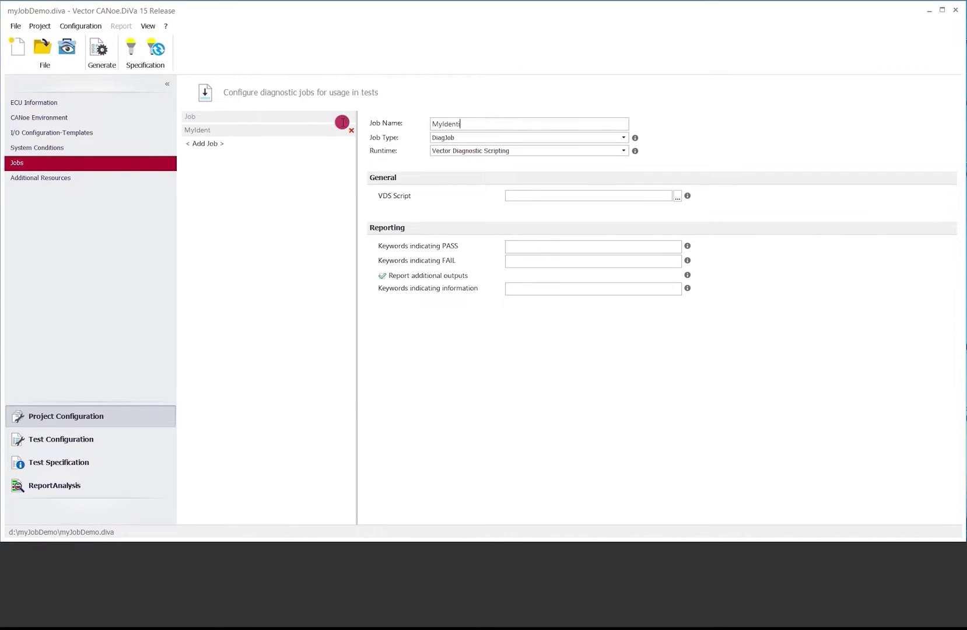
{"action": "type", "text": "ification"}
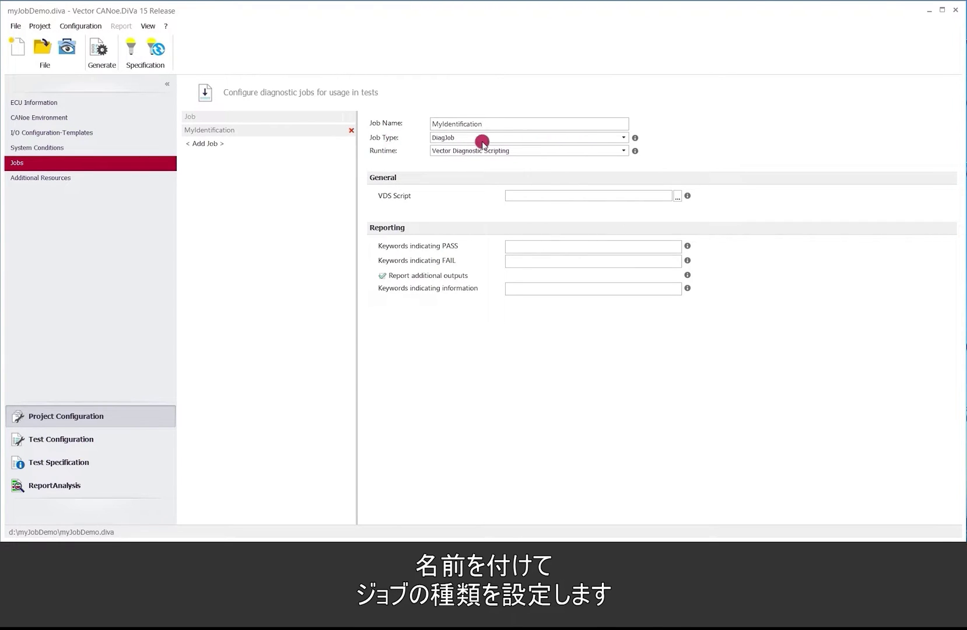
{"action": "left_click", "coordinate": [622, 139]}
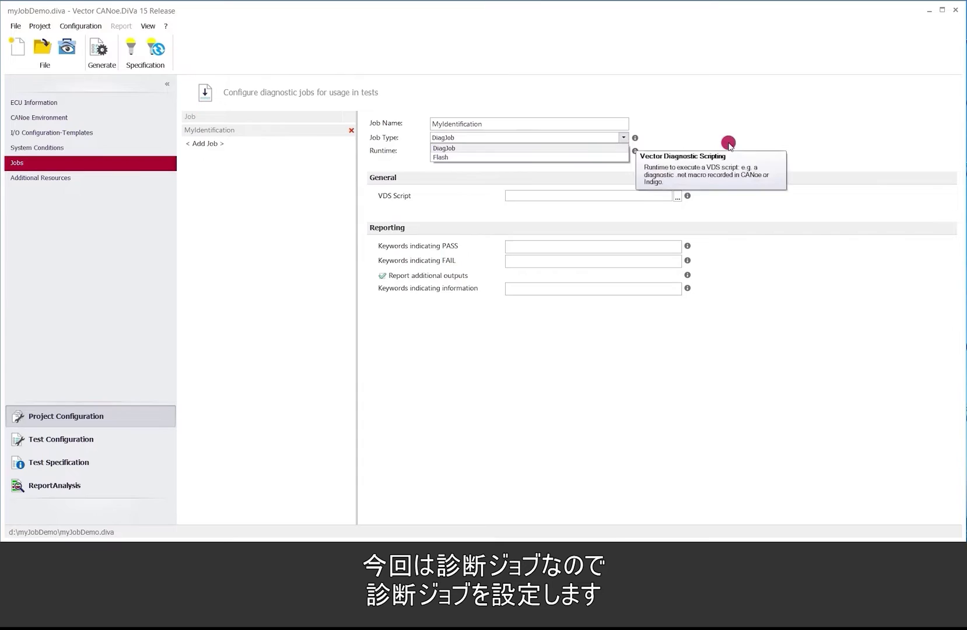
Keep DiagJob with Vector Diagnostic Scripting runtime and pick MyIdentificationSequence.cs as VDS script.
{"action": "left_click", "coordinate": [624, 137]}
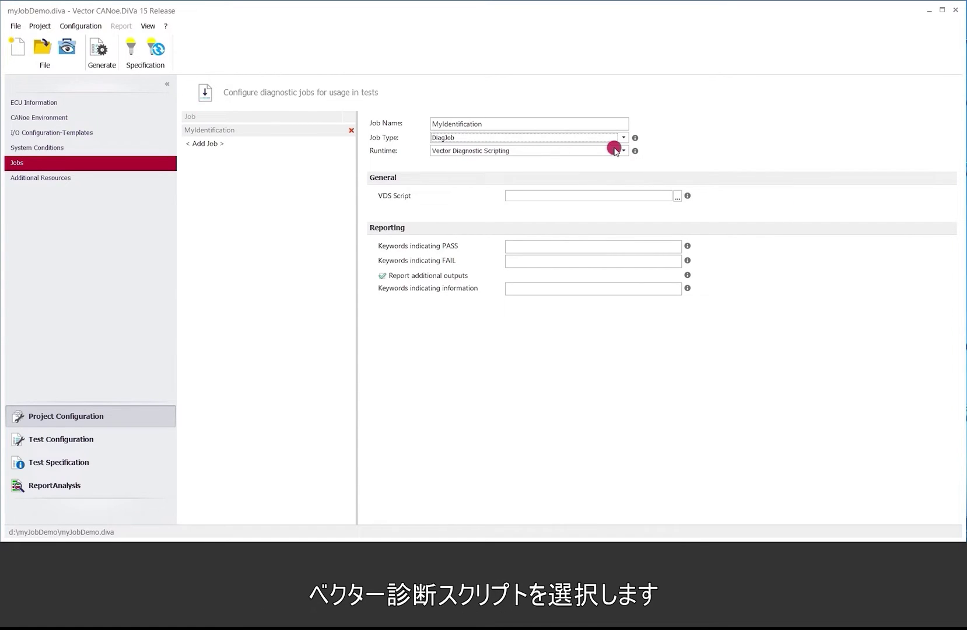
{"action": "left_click", "coordinate": [624, 152]}
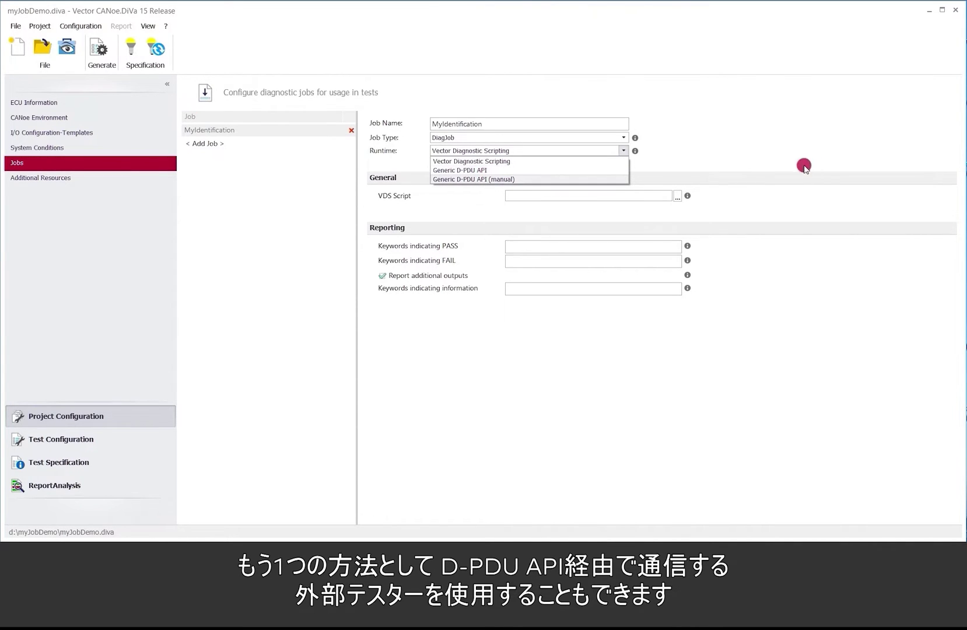
{"action": "left_click", "coordinate": [779, 171]}
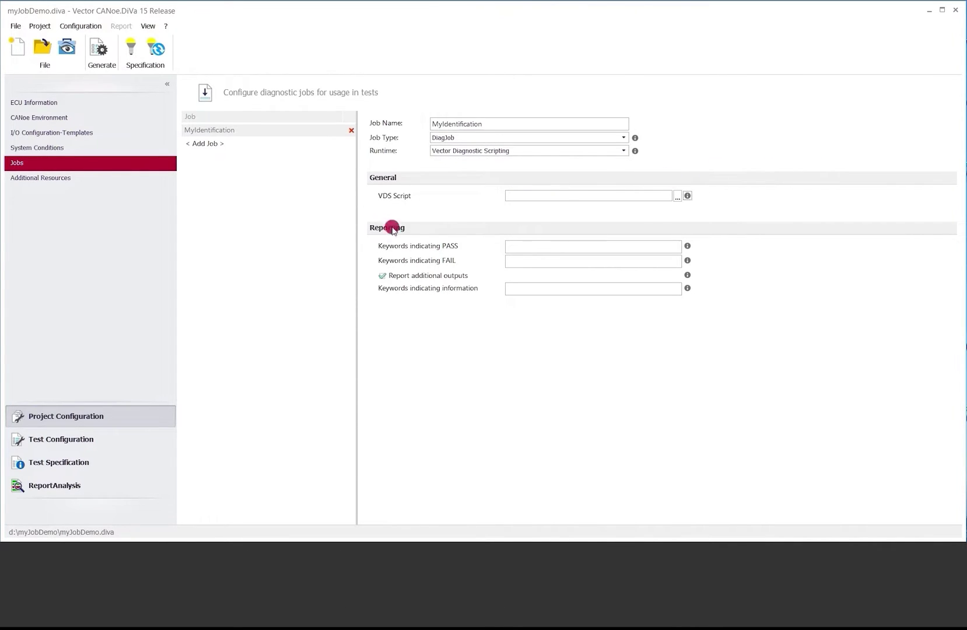
{"action": "left_click", "coordinate": [675, 197]}
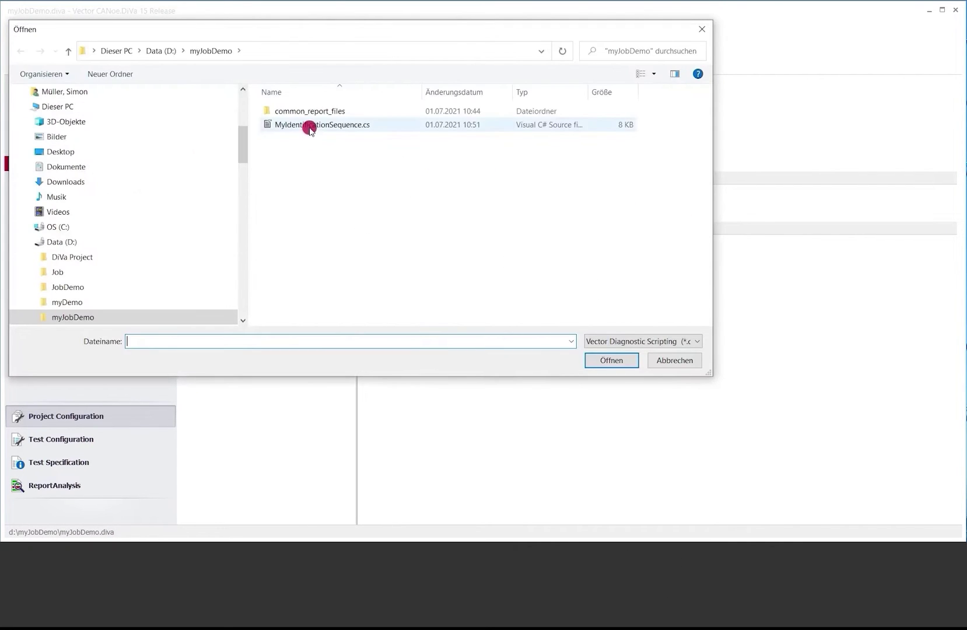
{"action": "left_click", "coordinate": [311, 128]}
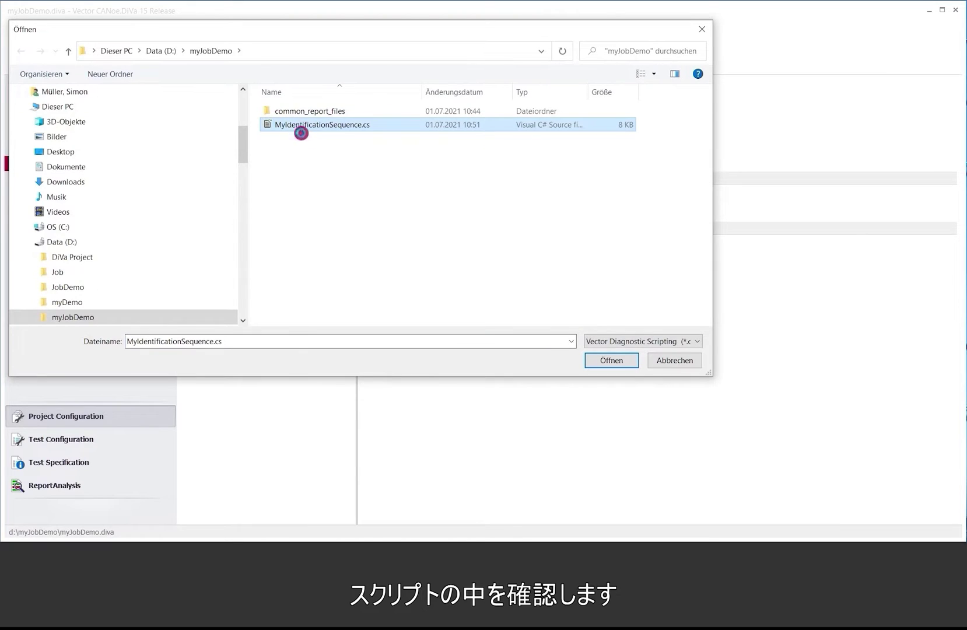
{"action": "right_click", "coordinate": [301, 133]}
{"action": "left_click", "coordinate": [151, 209]}
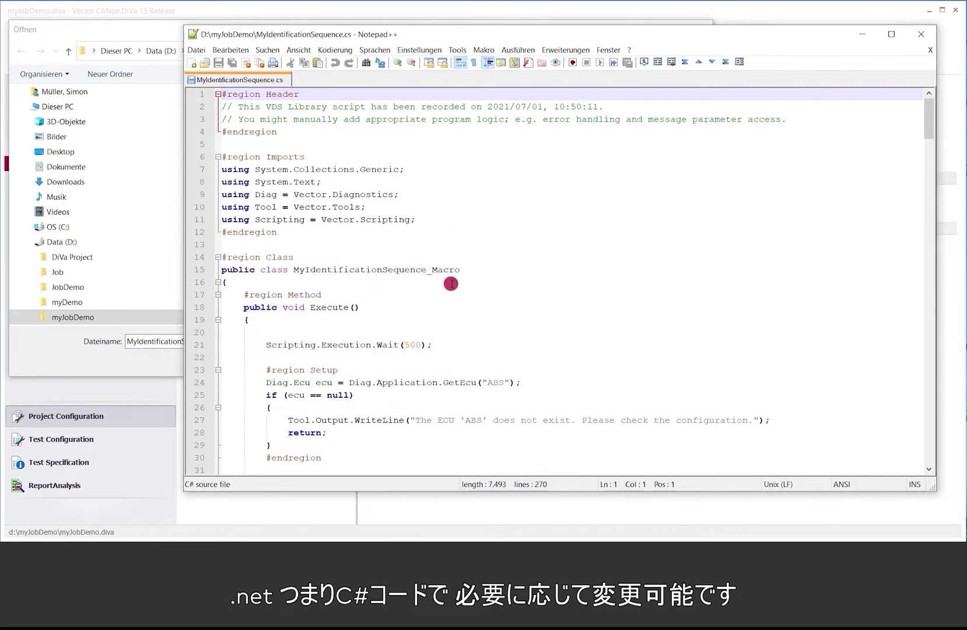
{"action": "left_click", "coordinate": [489, 276]}
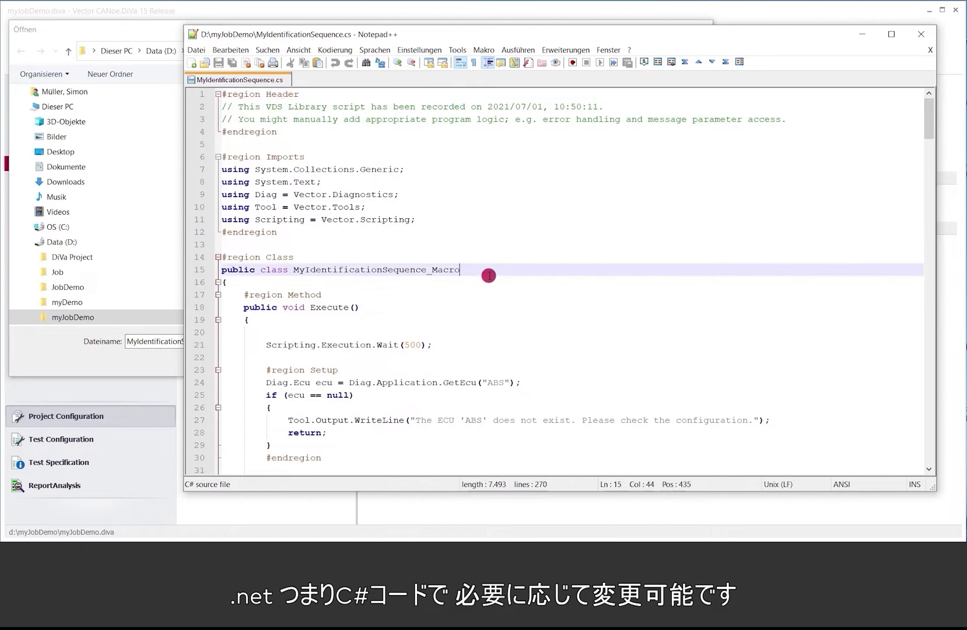
{"action": "scroll", "coordinate": [489, 275], "scroll_direction": "down", "scroll_amount": 4}
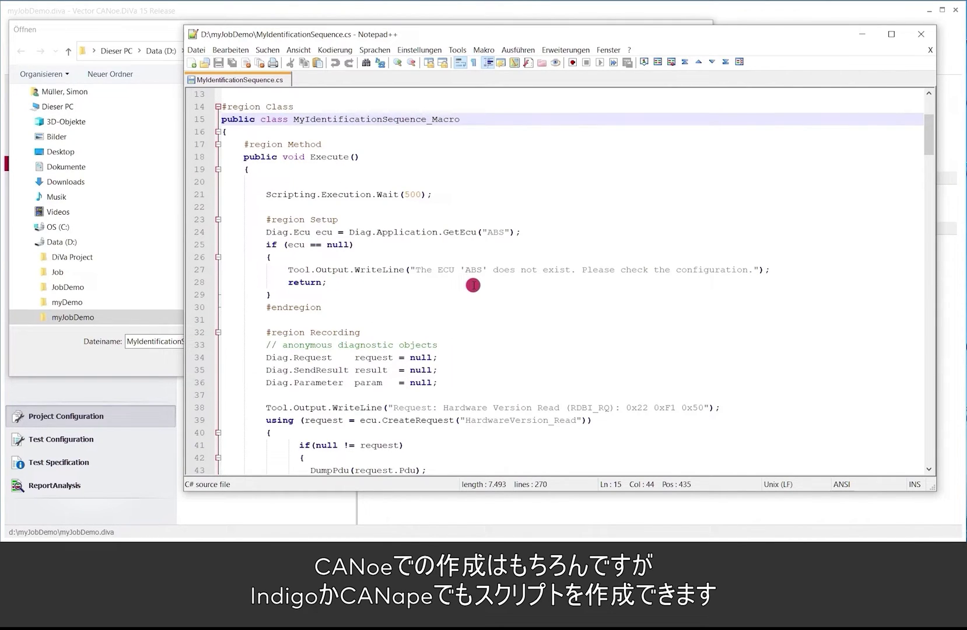
{"action": "left_click", "coordinate": [927, 36]}
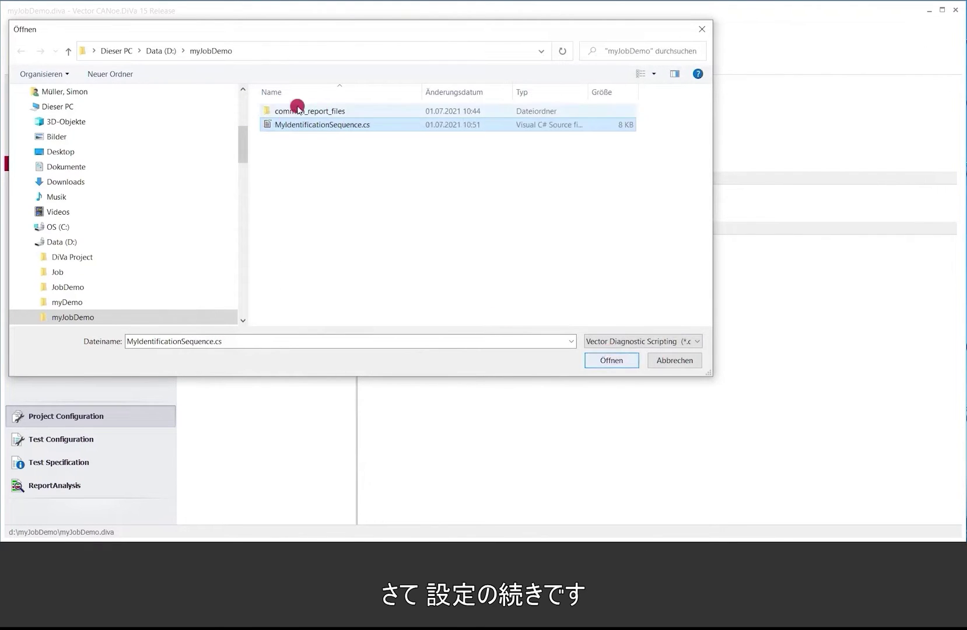
Load D:\myJobDemo\MyIdentificationSequence.cs as the MyIdentification job's VDS script.
{"action": "left_click", "coordinate": [610, 366]}
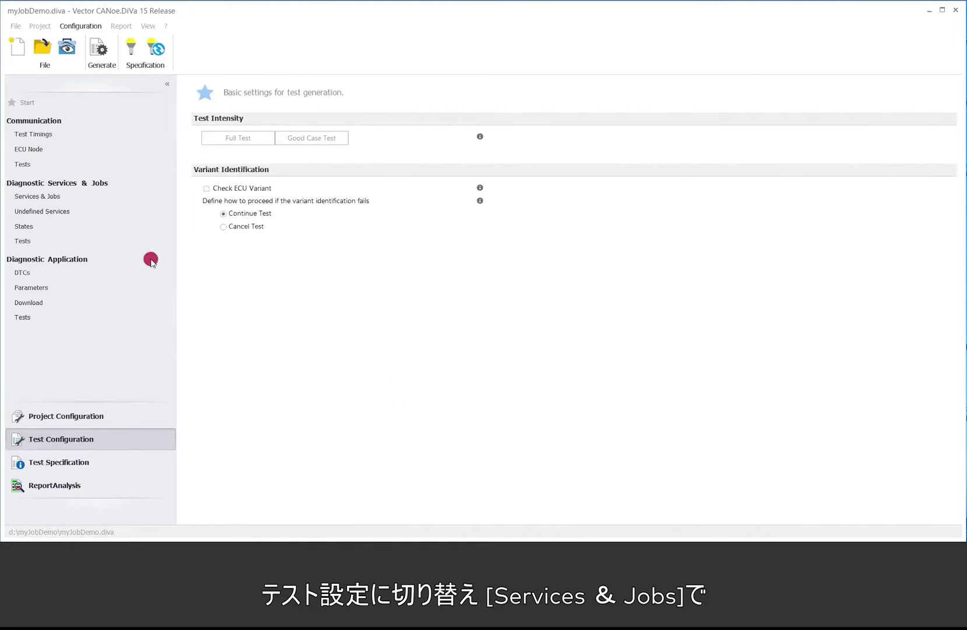
Open the Services & Jobs test settings and expand MyIdentification's ValidSequence instance.
{"action": "left_click", "coordinate": [48, 197]}
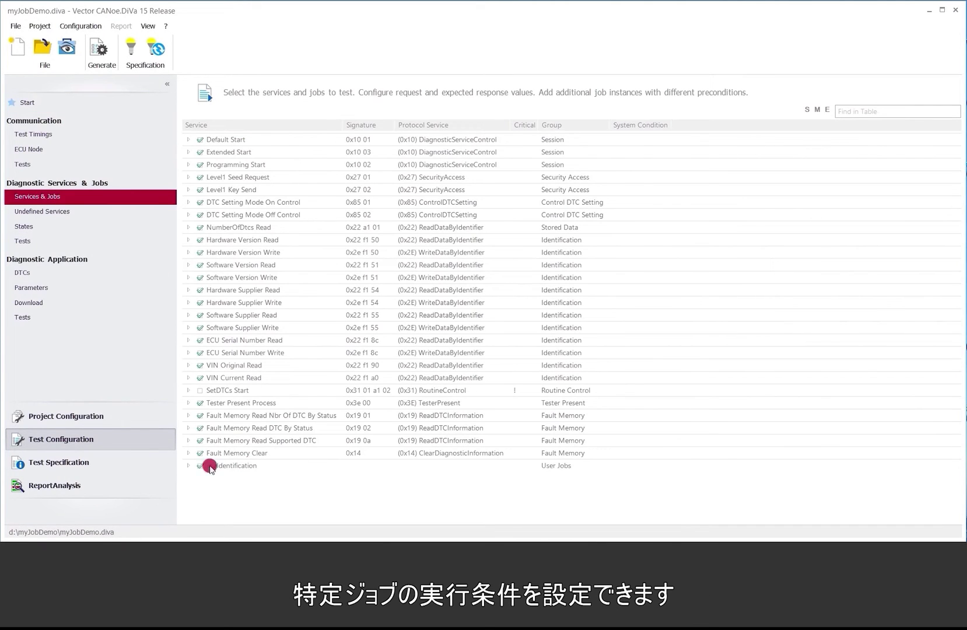
{"action": "left_click", "coordinate": [187, 469]}
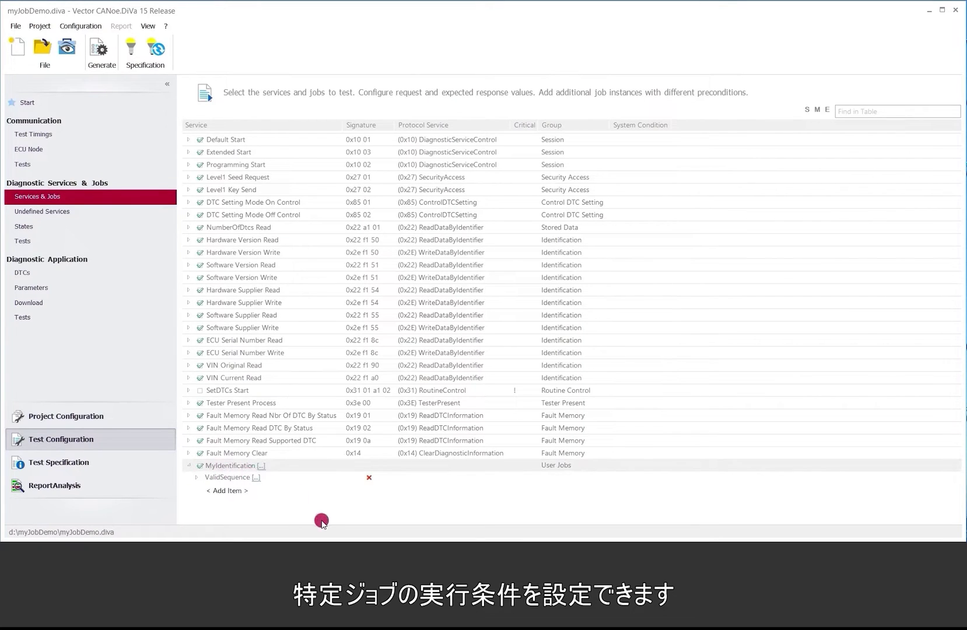
{"action": "left_click", "coordinate": [197, 477]}
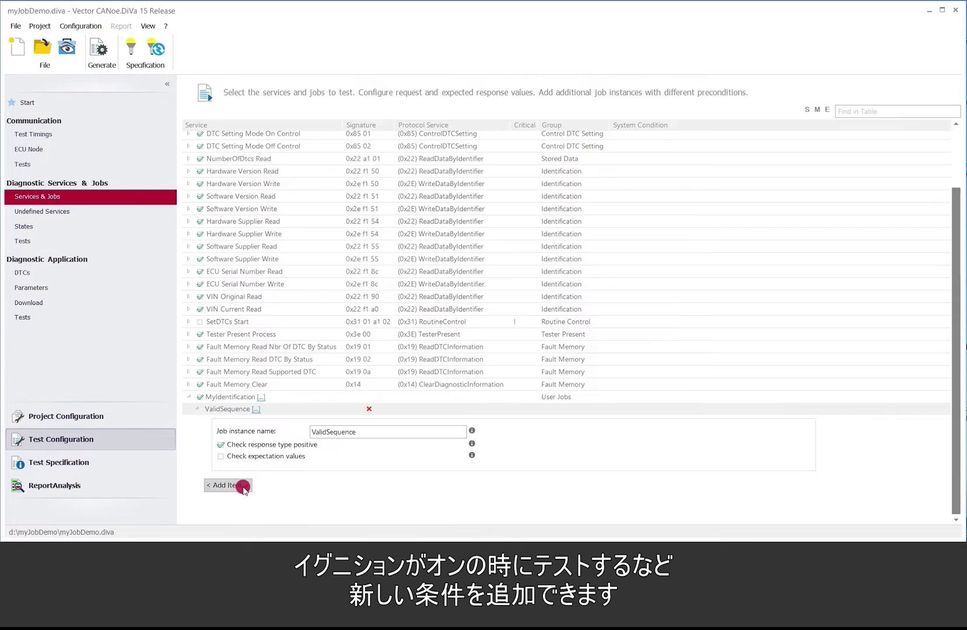
Add a ValidSequence_1 instance and give it the IgnOn system precondition.
{"action": "left_click", "coordinate": [245, 488]}
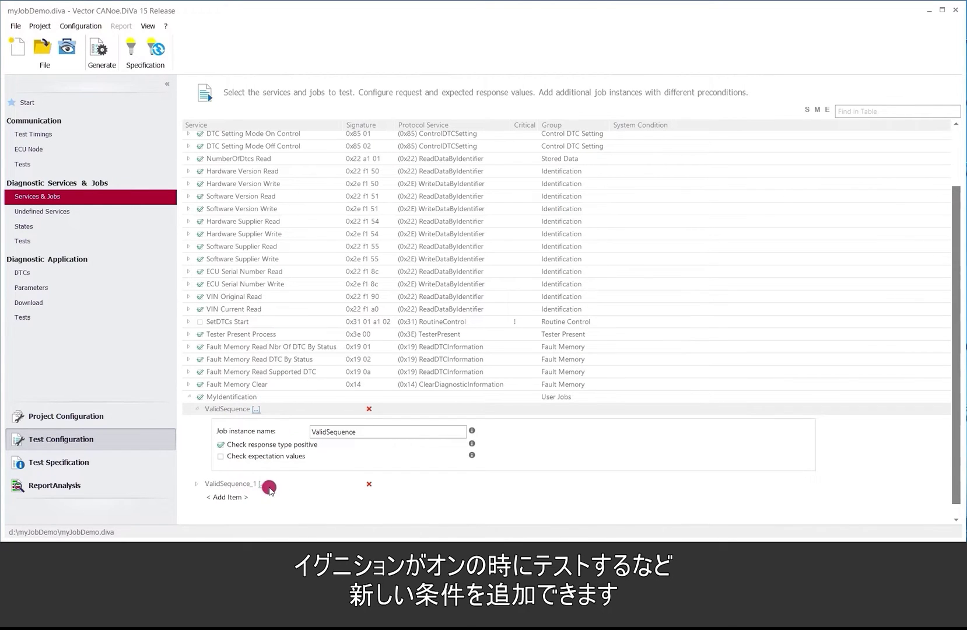
{"action": "left_click", "coordinate": [261, 485]}
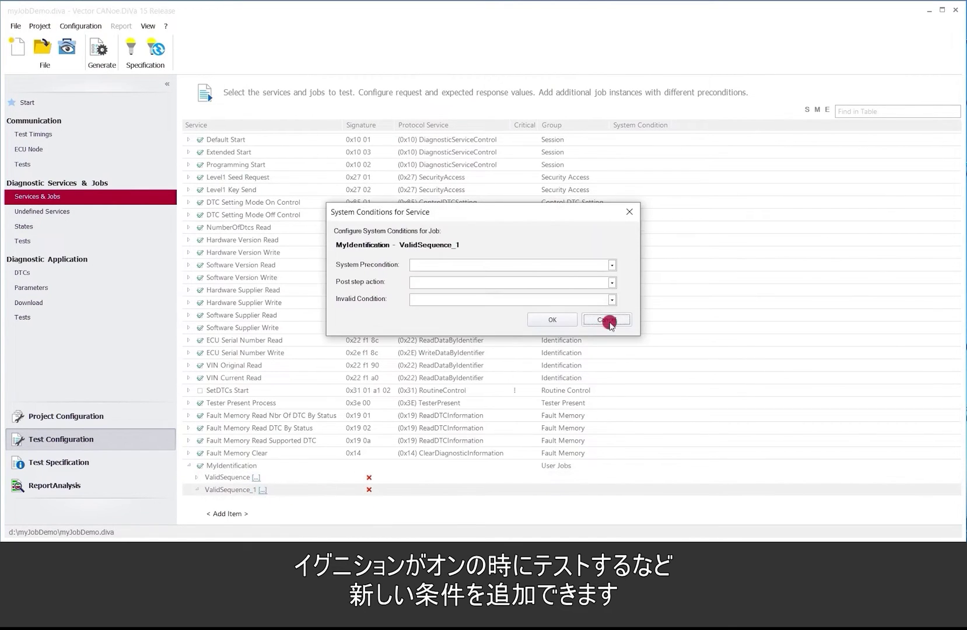
{"action": "left_click", "coordinate": [612, 265]}
{"action": "left_click", "coordinate": [513, 294]}
{"action": "left_click", "coordinate": [551, 327]}
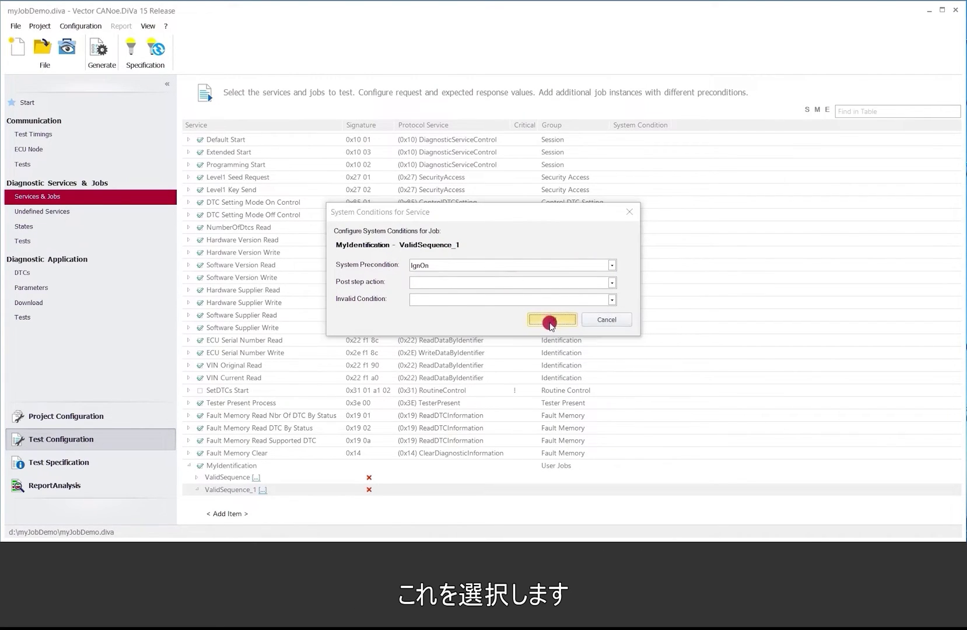
Rename the ValidSequence_1 job instance to IgnOn.
{"action": "scroll", "coordinate": [432, 490], "scroll_direction": "down", "scroll_amount": 2}
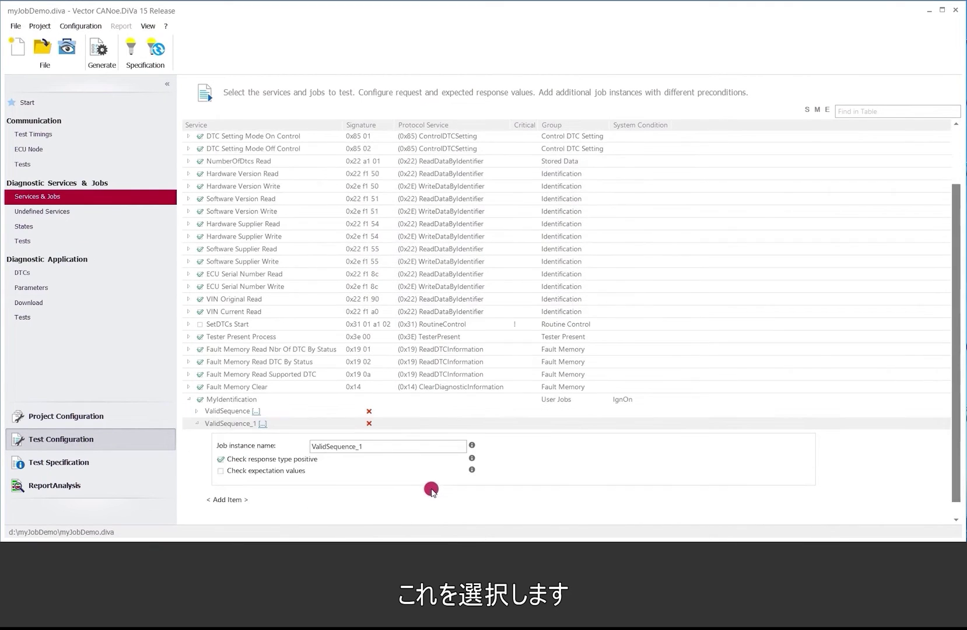
{"action": "left_click", "coordinate": [374, 414]}
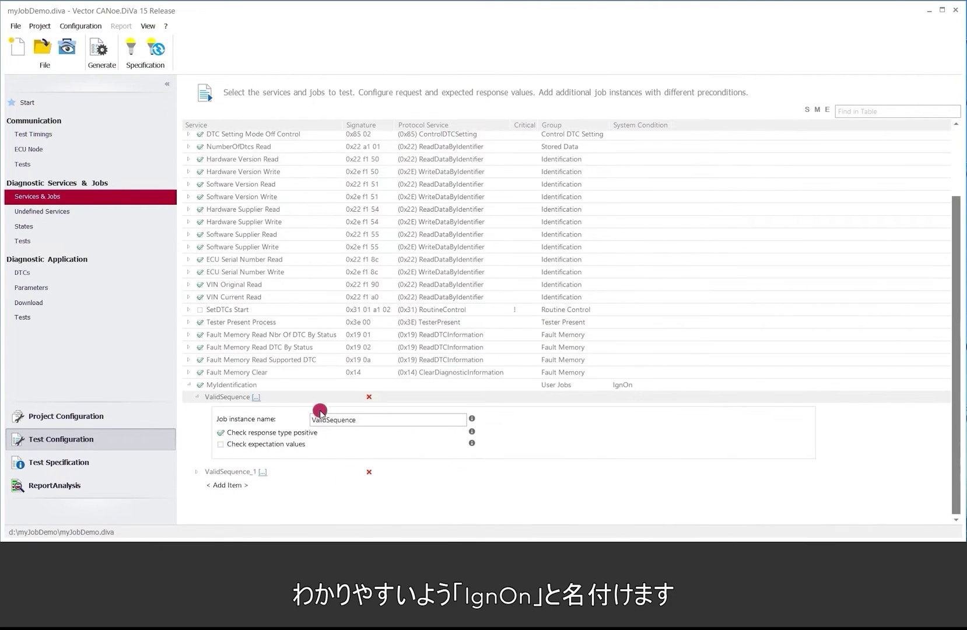
{"action": "left_click", "coordinate": [201, 399]}
{"action": "left_click", "coordinate": [198, 490]}
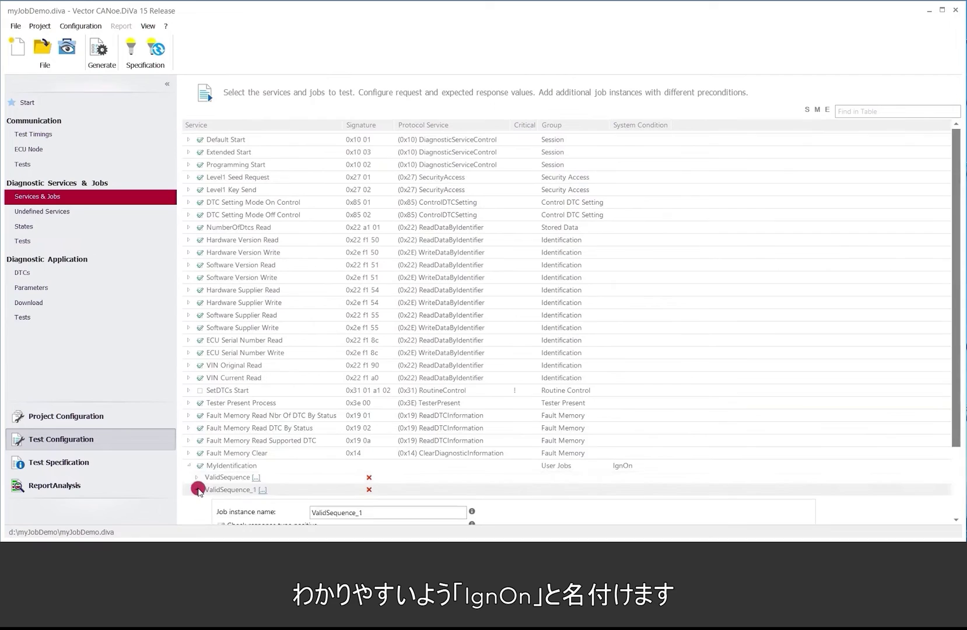
{"action": "left_click_drag", "start_coordinate": [369, 515], "coordinate": [250, 512]}
{"action": "type", "text": "IgnOn"}
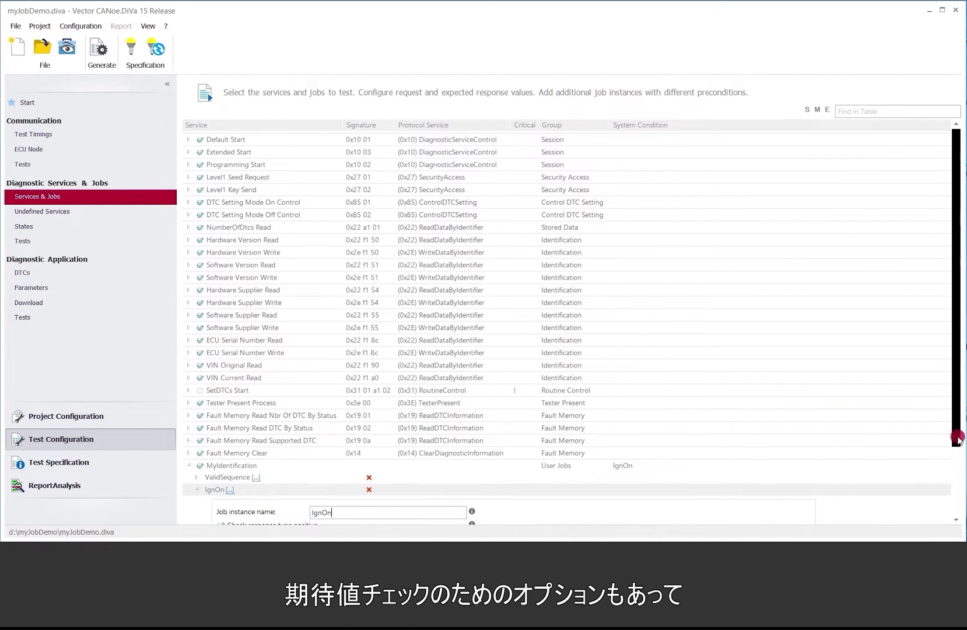
Open the expected value of Software Version.Year under Software Version Read's ValidRequest.
{"action": "left_click_drag", "start_coordinate": [957, 439], "coordinate": [944, 513]}
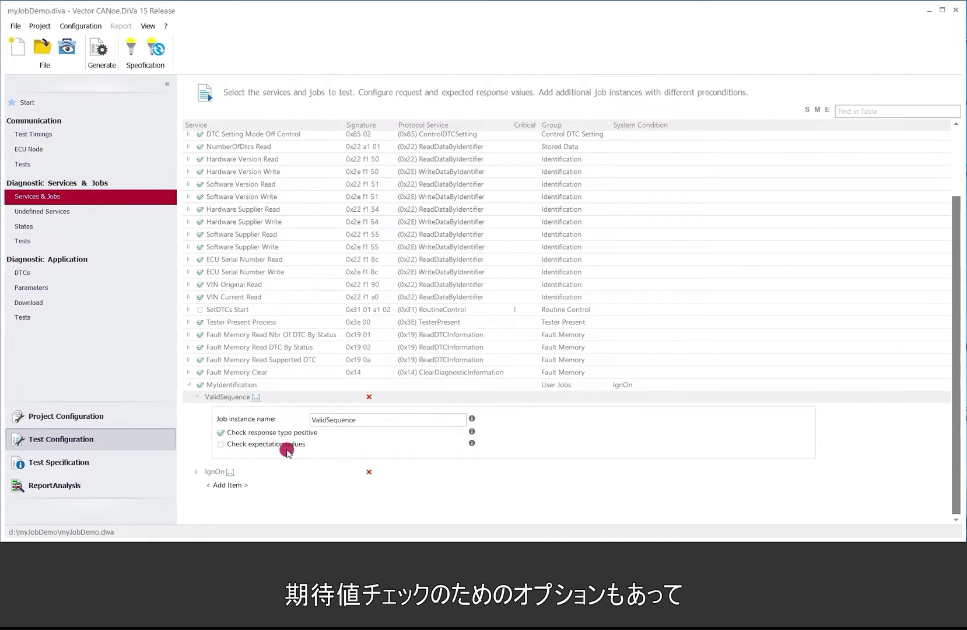
{"action": "mouse_move", "coordinate": [264, 451]}
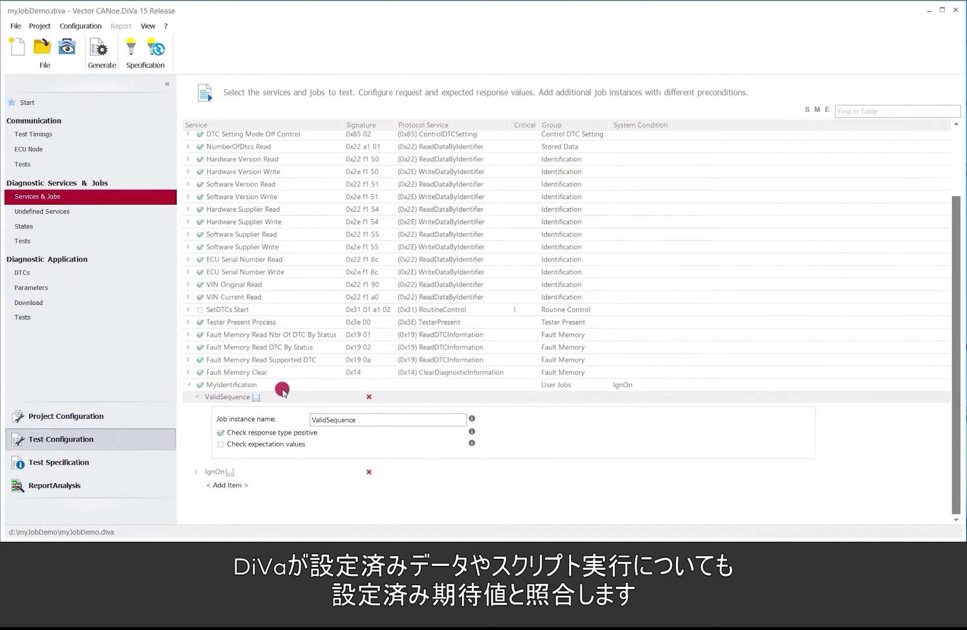
{"action": "left_click", "coordinate": [191, 185]}
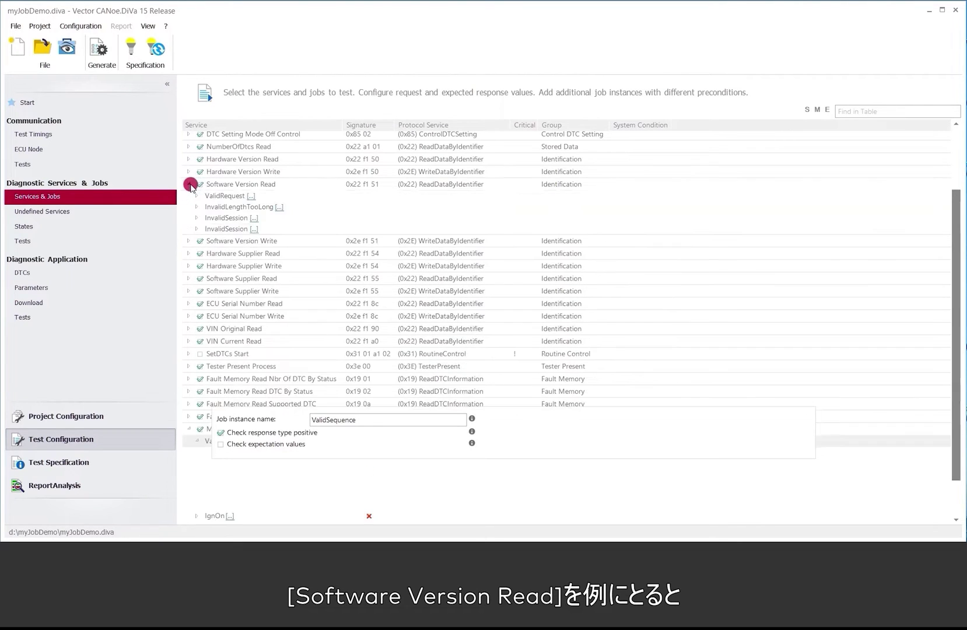
{"action": "left_click", "coordinate": [196, 196]}
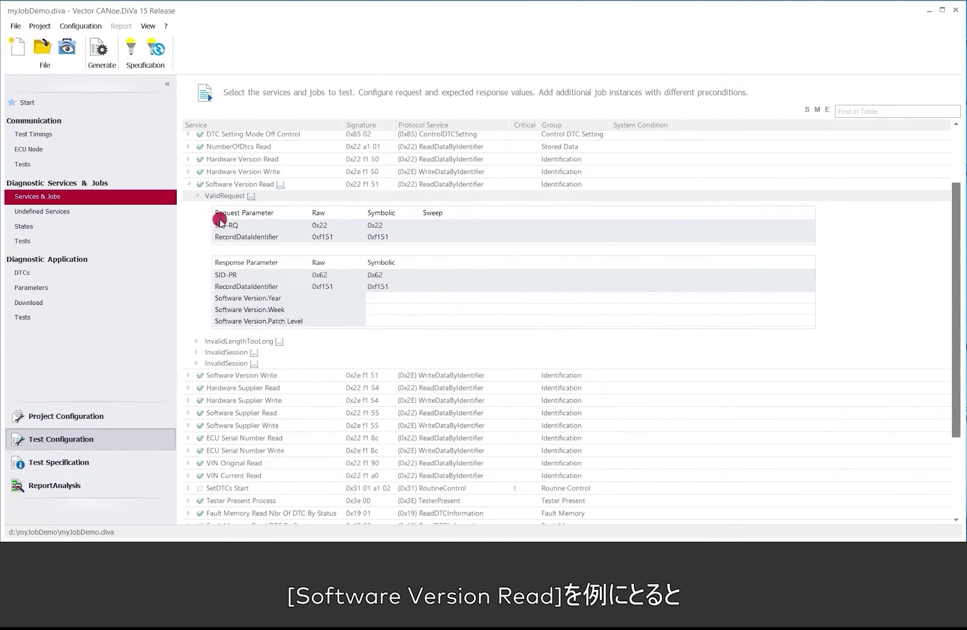
{"action": "left_click", "coordinate": [378, 300]}
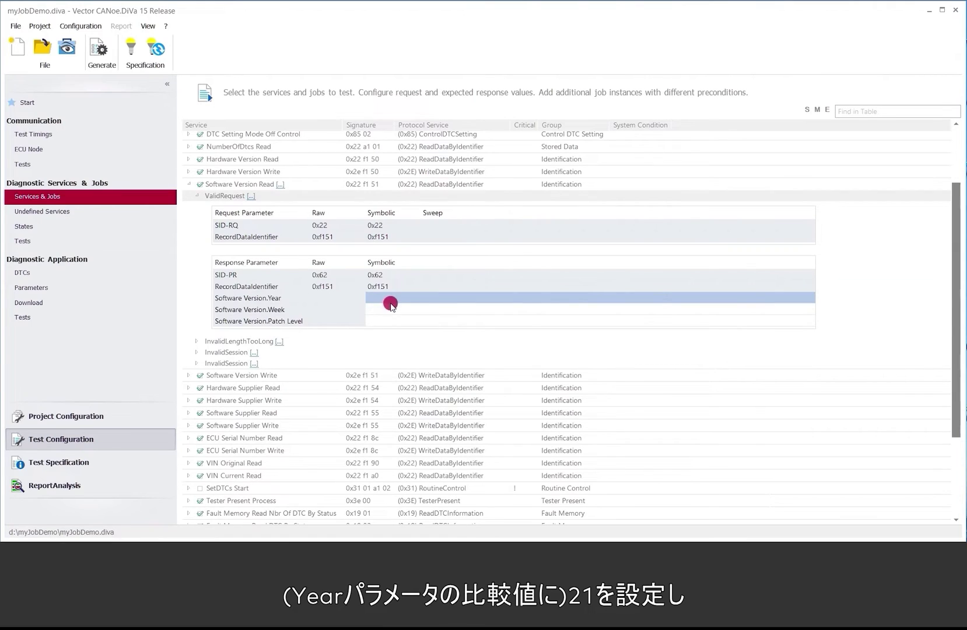
{"action": "double_click", "coordinate": [390, 302]}
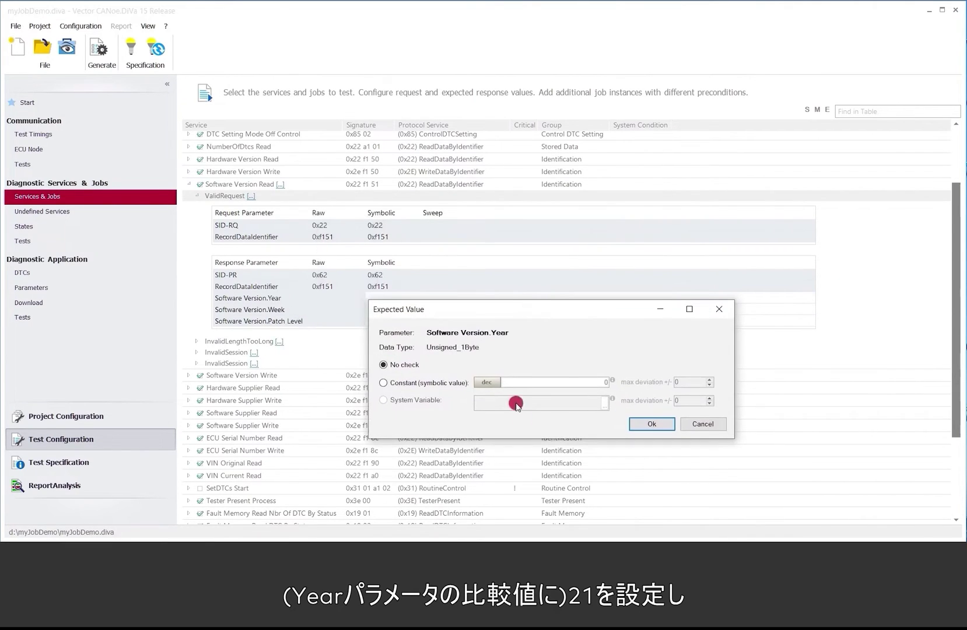
Set Software Version.Year's expected value to the constant 21 and confirm.
{"action": "left_click", "coordinate": [439, 384]}
{"action": "type", "text": "21"}
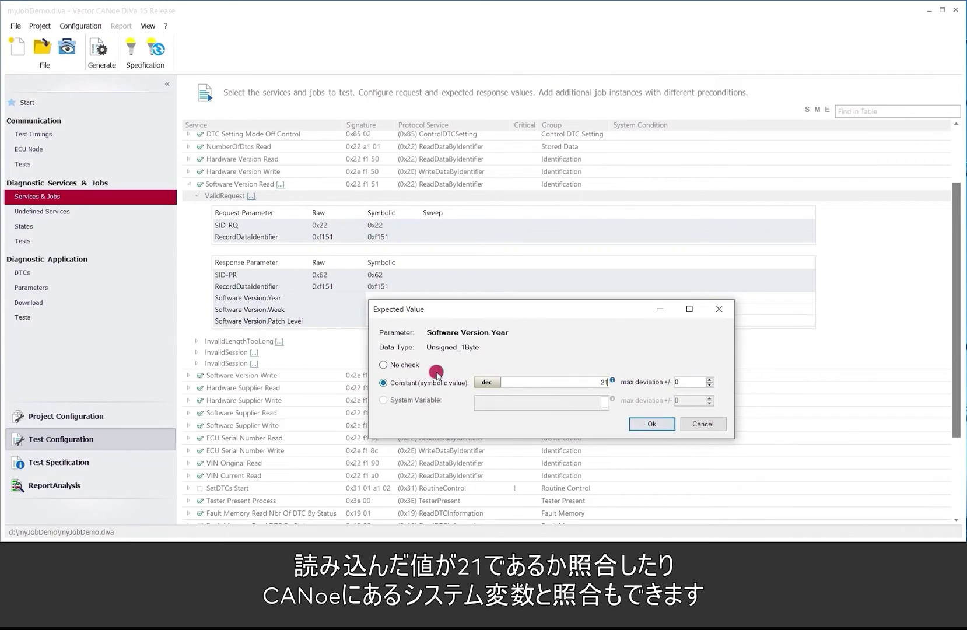
{"action": "left_click_drag", "start_coordinate": [549, 315], "coordinate": [663, 306]}
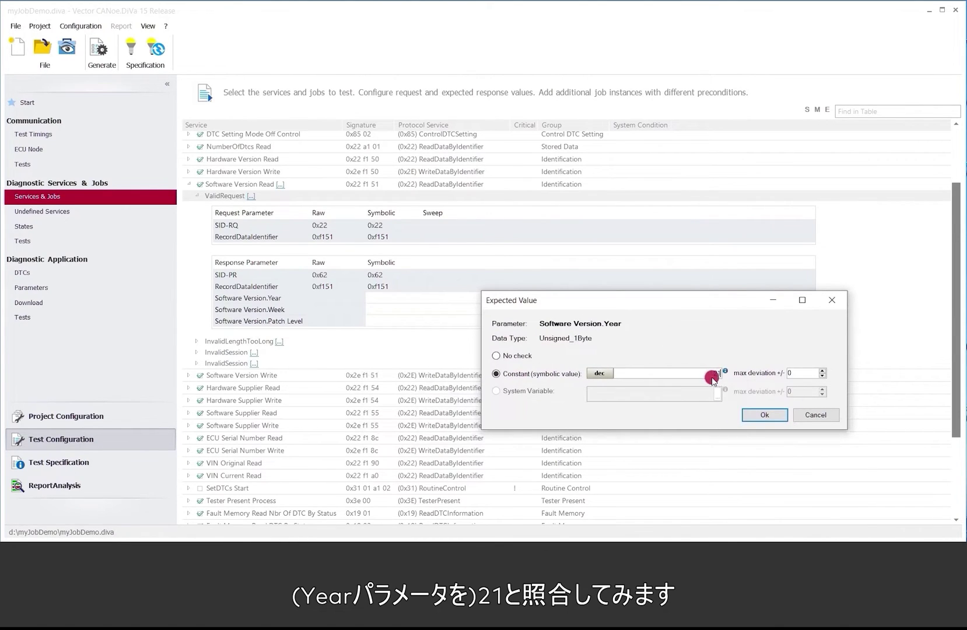
{"action": "left_click", "coordinate": [749, 414]}
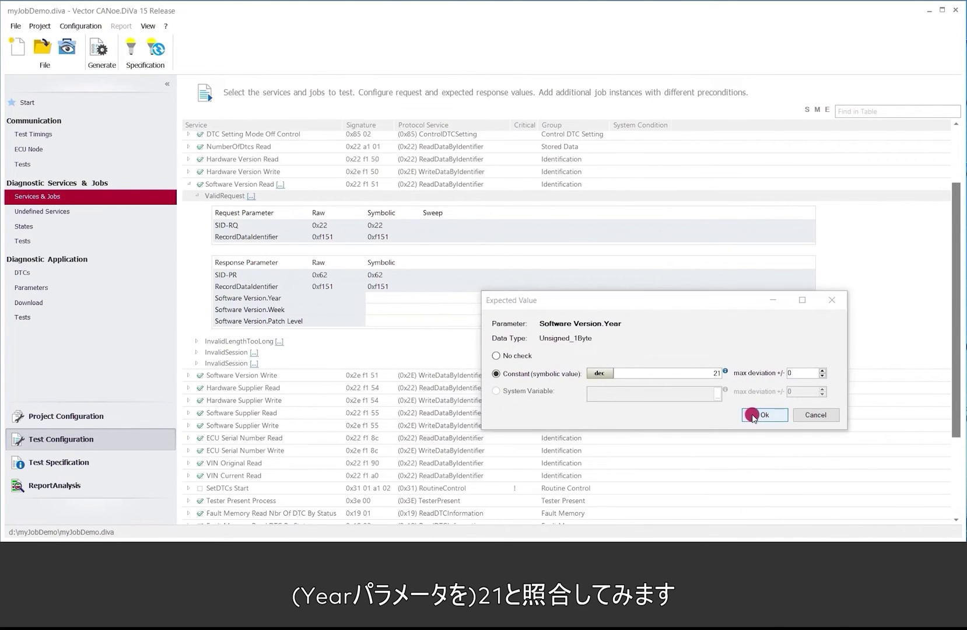
Tick 'Check expectation values' for the MyIdentification ValidSequence job instance, then collapse its settings.
{"action": "scroll", "coordinate": [408, 345], "scroll_direction": "down", "scroll_amount": 3}
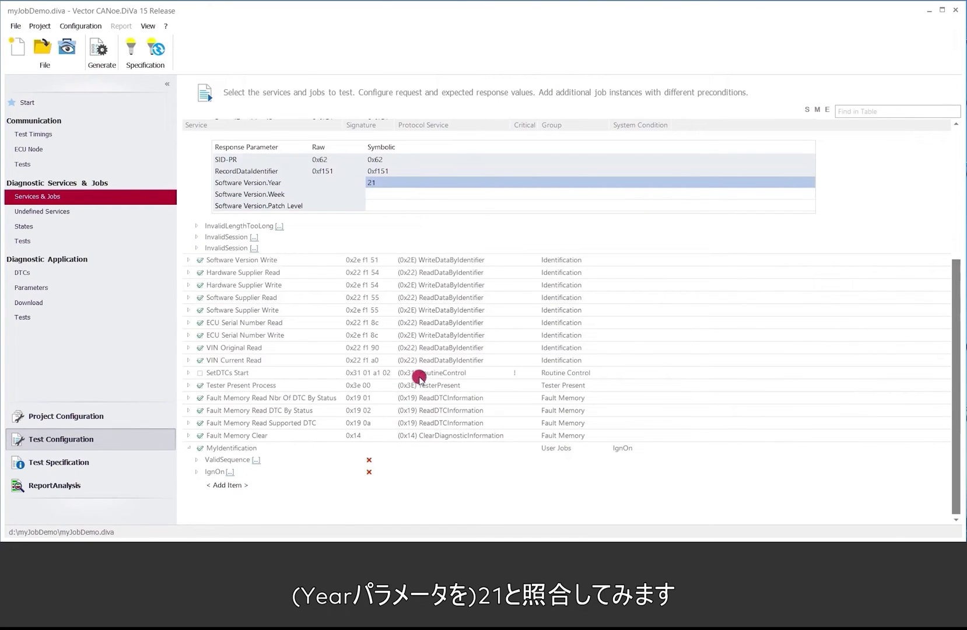
{"action": "left_click", "coordinate": [199, 461]}
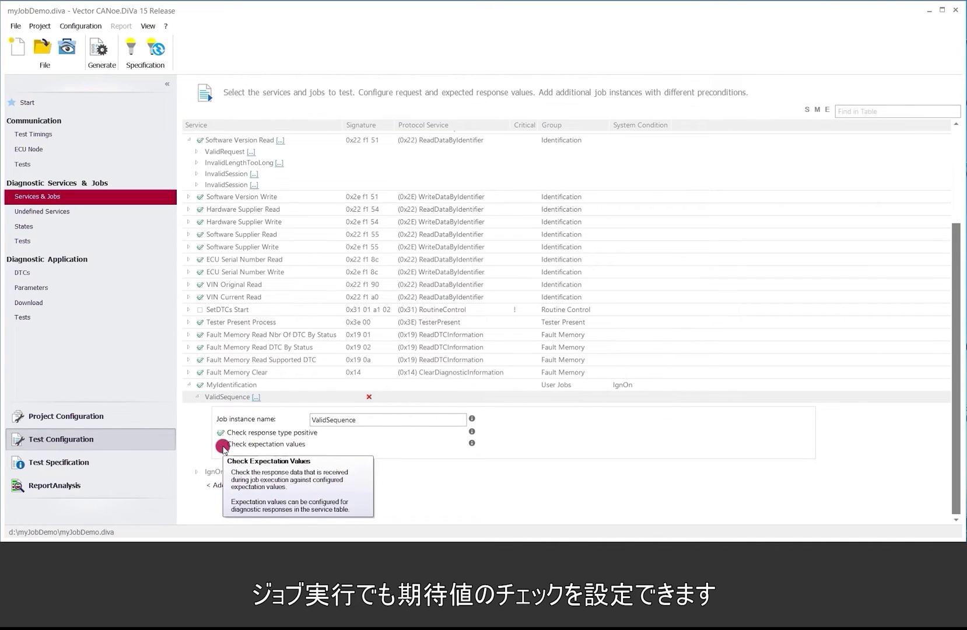
{"action": "left_click", "coordinate": [222, 446]}
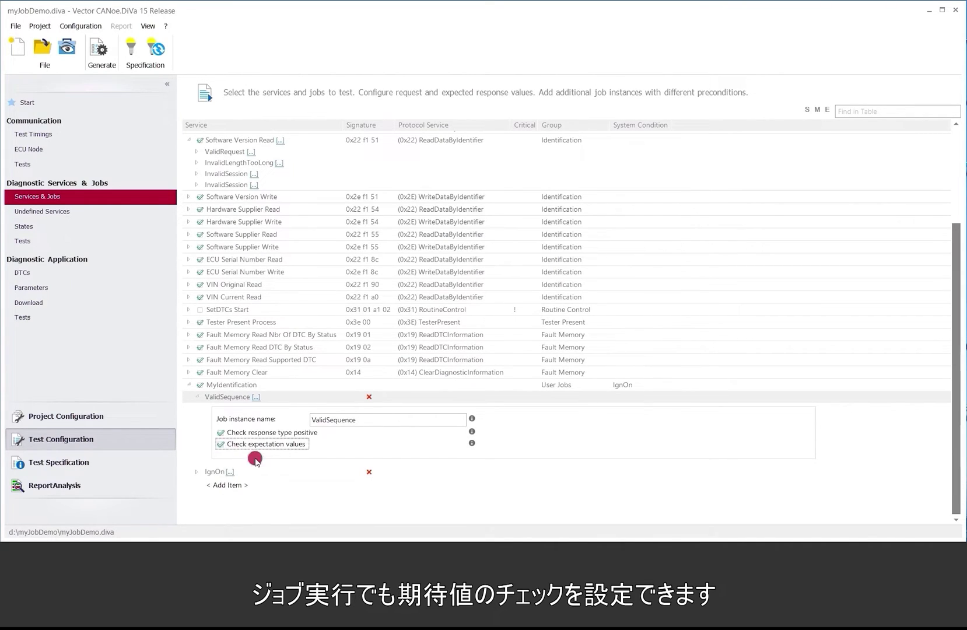
{"action": "left_click", "coordinate": [196, 397]}
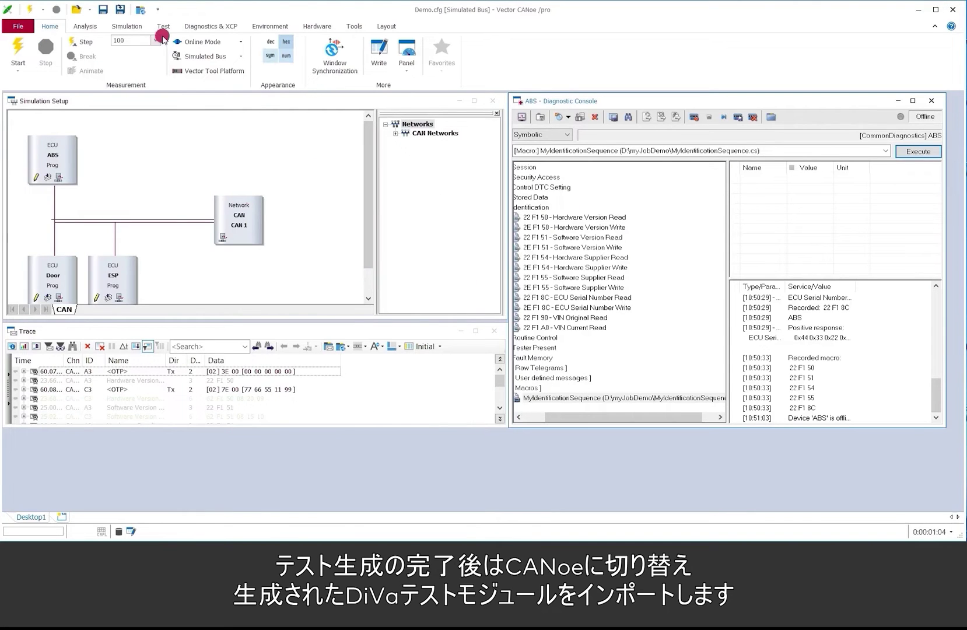
Import the myJobDemo.diva DiVa project into CANoe as a test module.
{"action": "left_click", "coordinate": [233, 27]}
{"action": "left_click", "coordinate": [411, 58]}
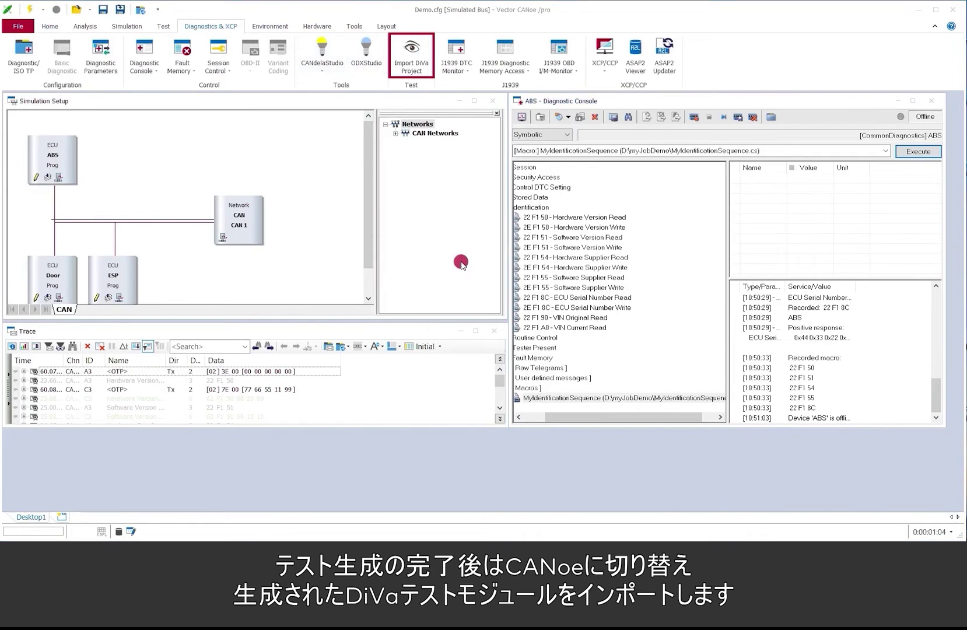
{"action": "left_click", "coordinate": [588, 209]}
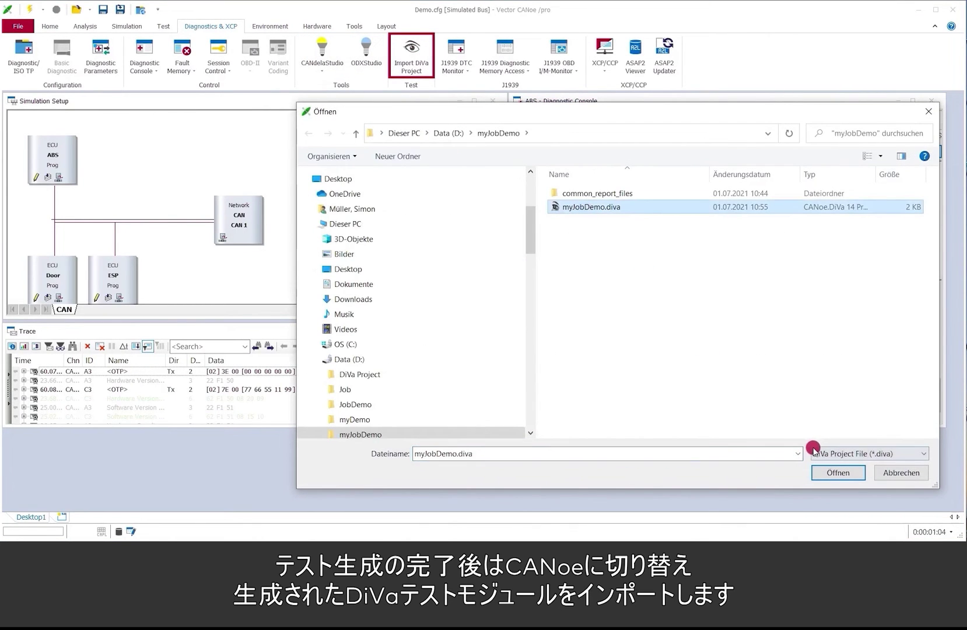
{"action": "left_click", "coordinate": [818, 471]}
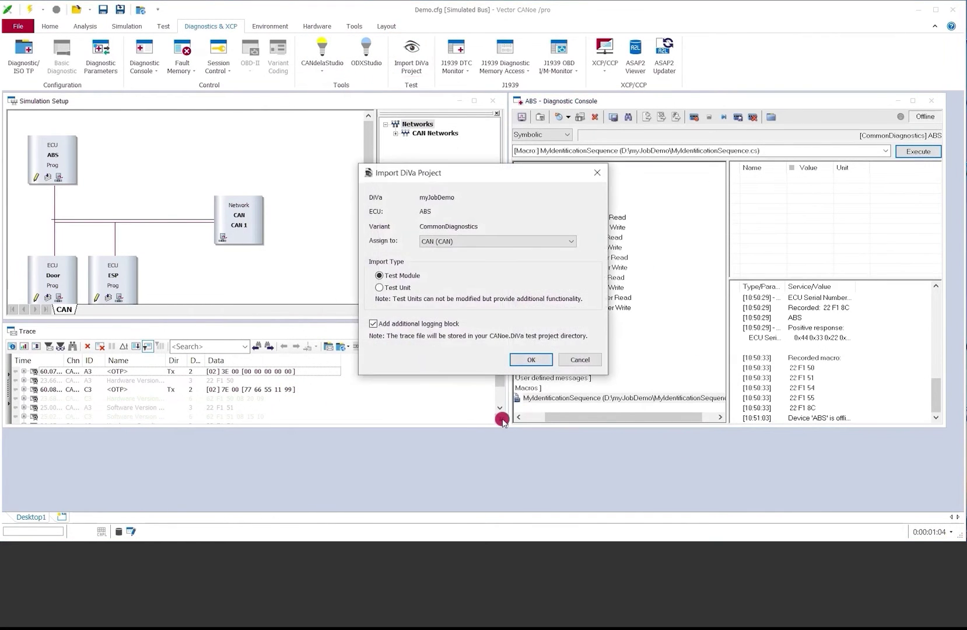
{"action": "left_click", "coordinate": [530, 358]}
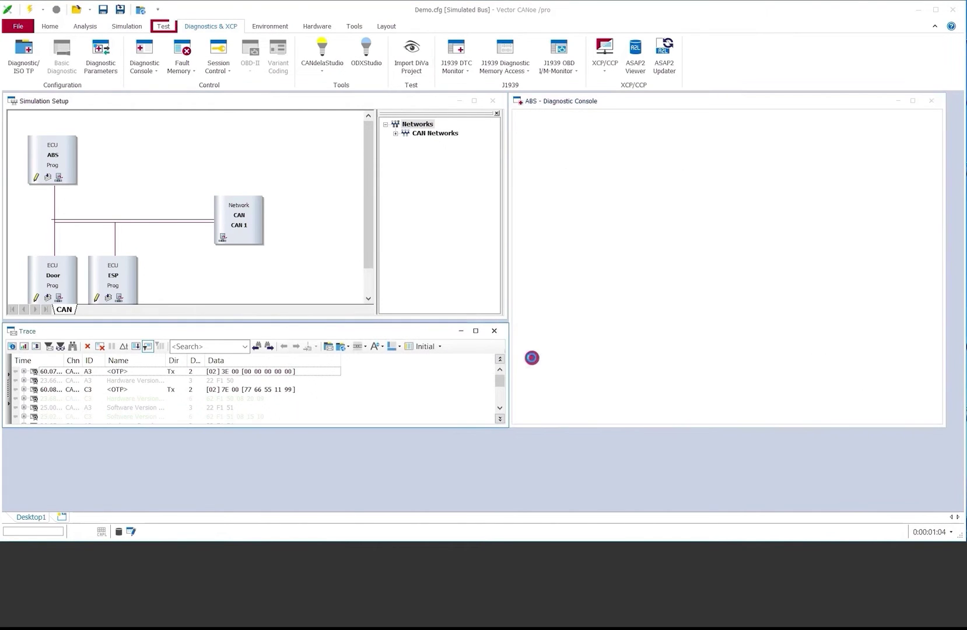
{"action": "left_click", "coordinate": [672, 410]}
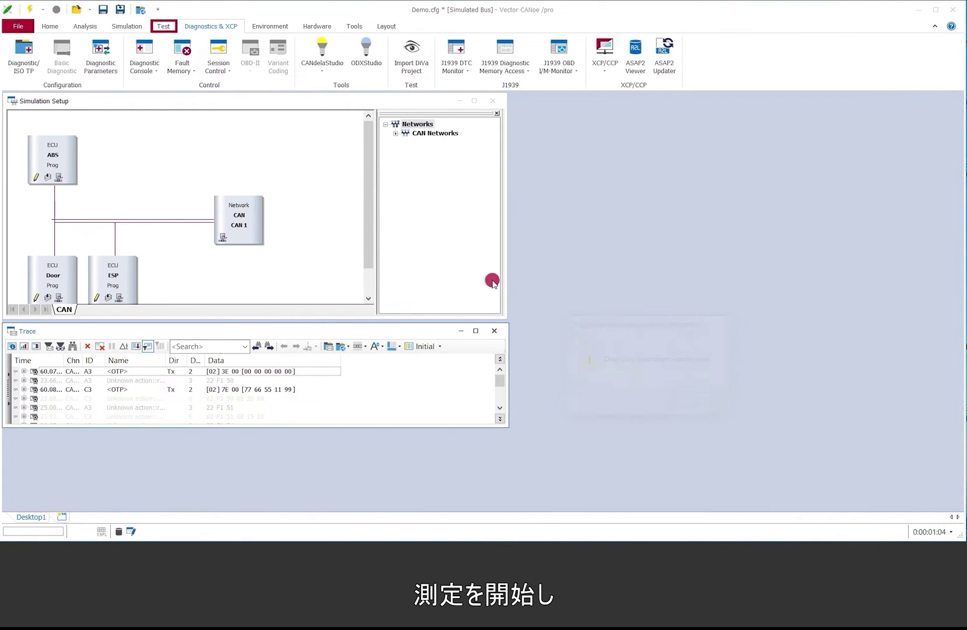
Start the measurement, overwriting the existing logging file, and open Test Setup.
{"action": "left_click", "coordinate": [164, 27]}
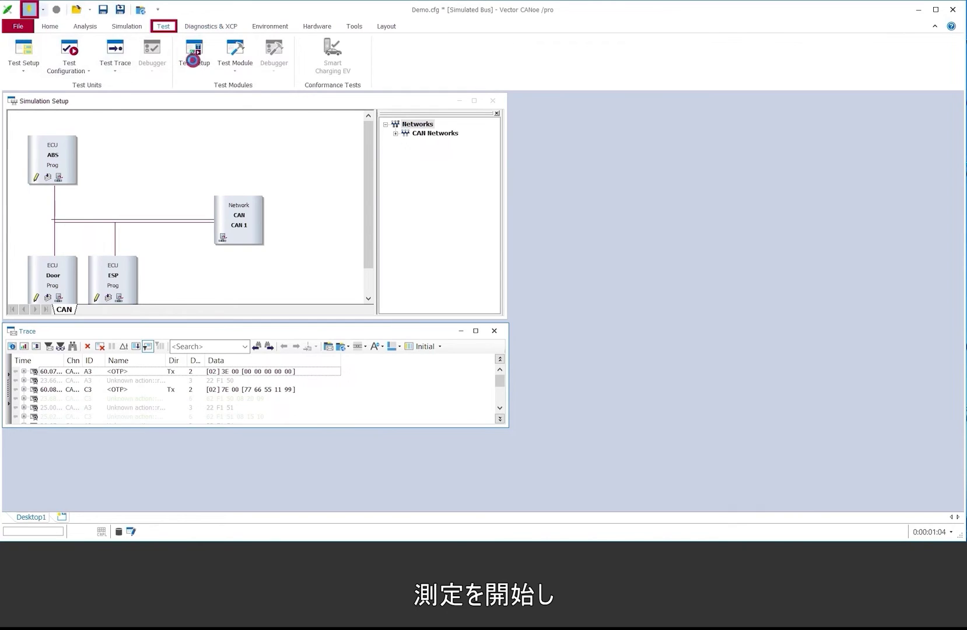
{"action": "key", "text": "F9"}
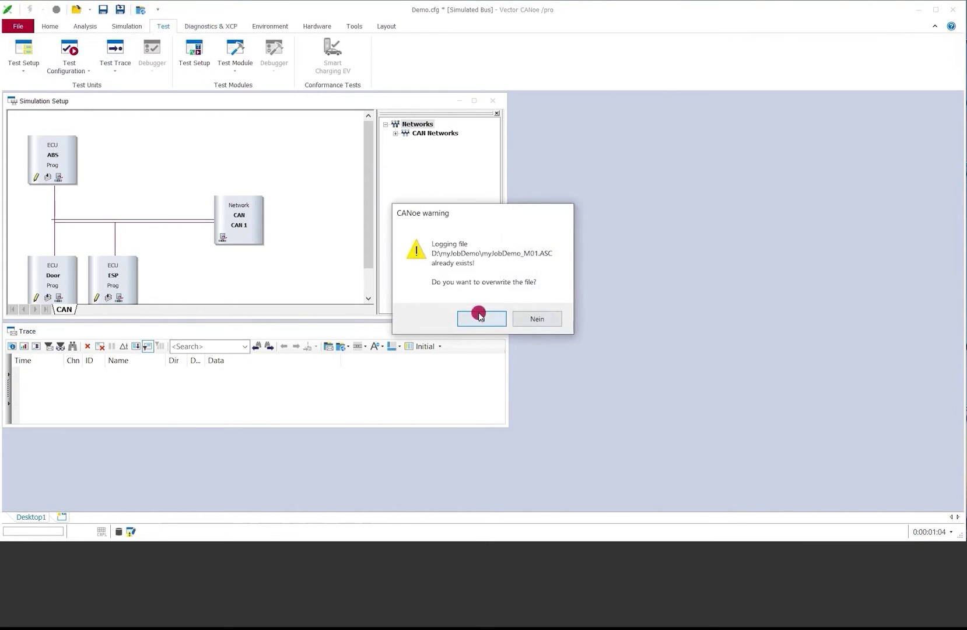
{"action": "left_click", "coordinate": [479, 316]}
{"action": "left_click", "coordinate": [190, 57]}
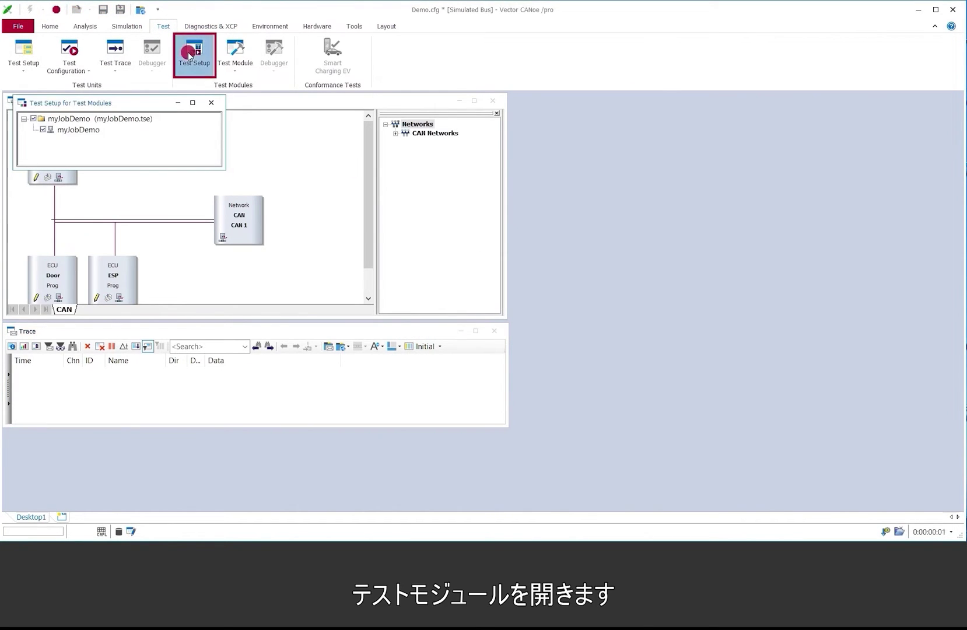
Open the myJobDemo test module and enlarge its window to show all tests.
{"action": "left_click", "coordinate": [86, 131]}
{"action": "double_click", "coordinate": [91, 130]}
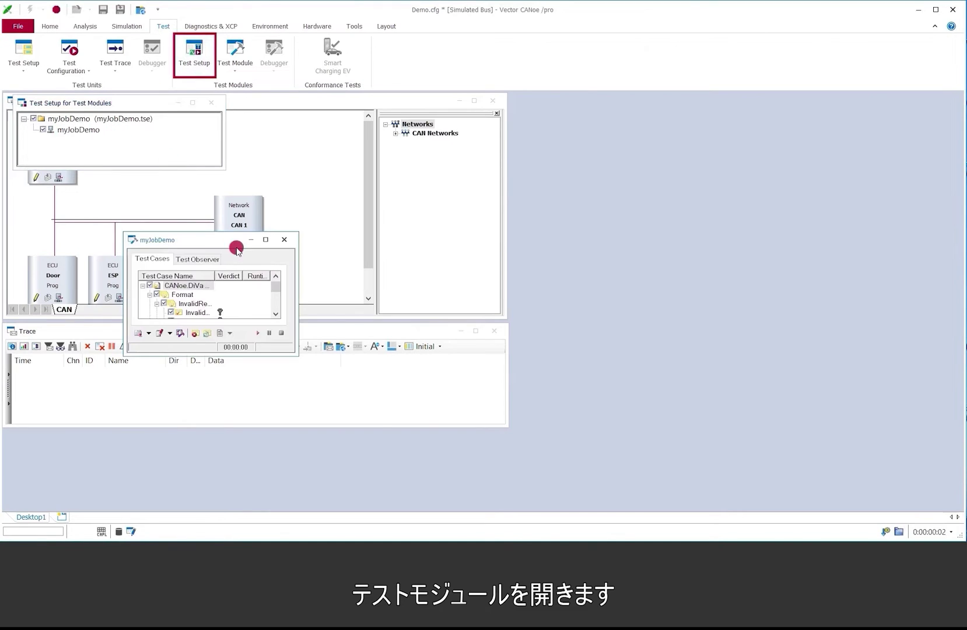
{"action": "left_click_drag", "start_coordinate": [237, 240], "coordinate": [339, 101]}
{"action": "left_click_drag", "start_coordinate": [403, 215], "coordinate": [899, 512]}
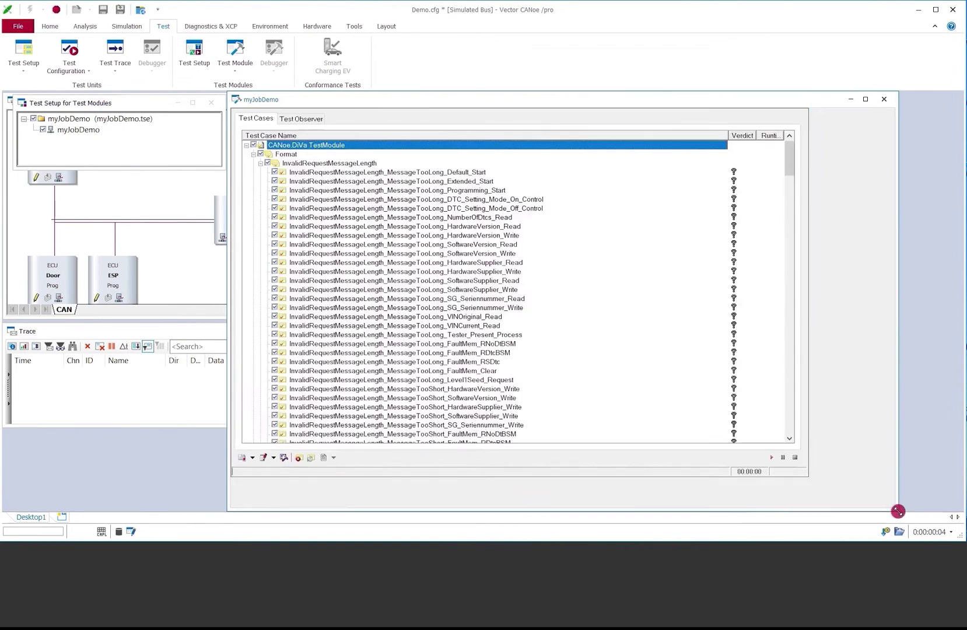
Uncheck every test case, collapse the groups, and enable only the DiagnosticJobs ValidSequence and IgnOn tests.
{"action": "left_click", "coordinate": [257, 148]}
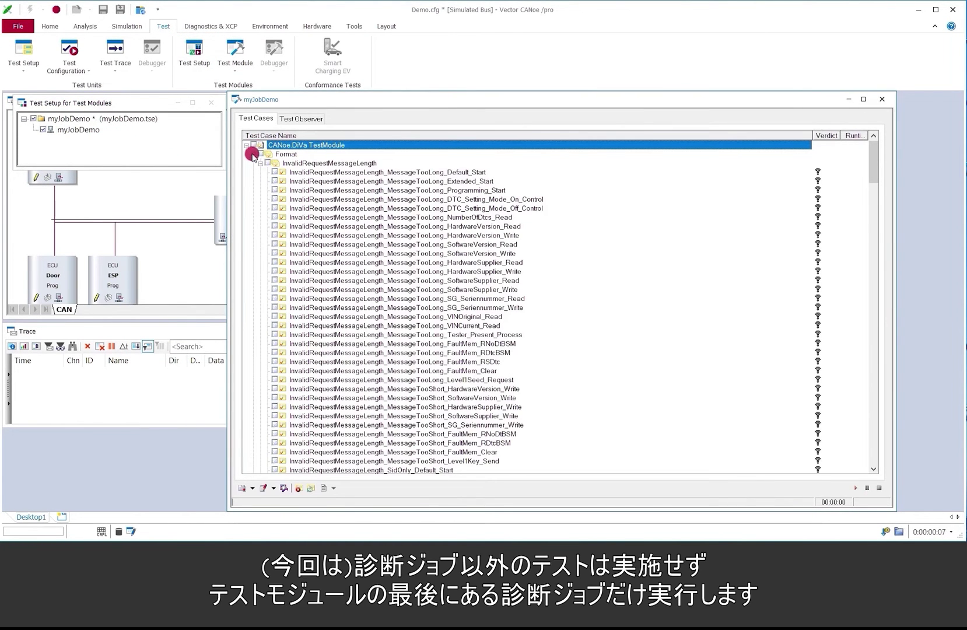
{"action": "left_click", "coordinate": [253, 154]}
{"action": "left_click", "coordinate": [253, 163]}
{"action": "left_click", "coordinate": [253, 172]}
{"action": "left_click", "coordinate": [254, 181]}
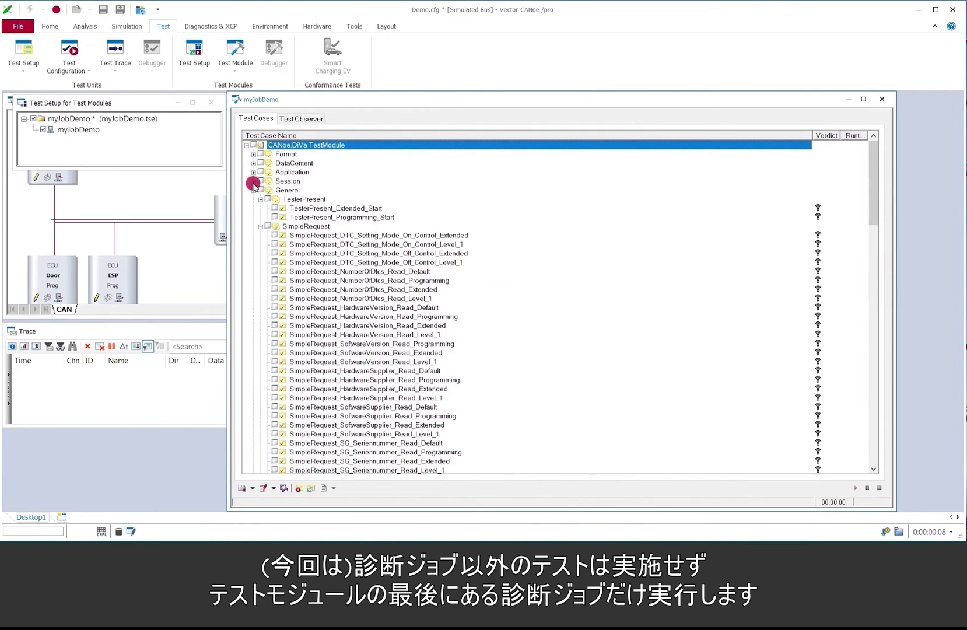
{"action": "left_click", "coordinate": [253, 190]}
{"action": "left_click", "coordinate": [253, 199]}
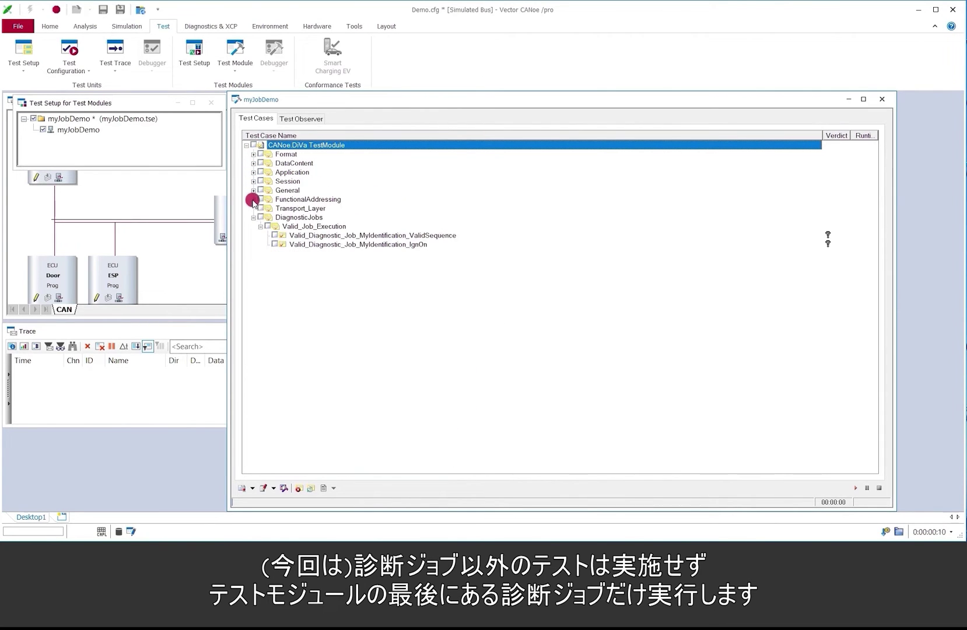
{"action": "left_click", "coordinate": [260, 217]}
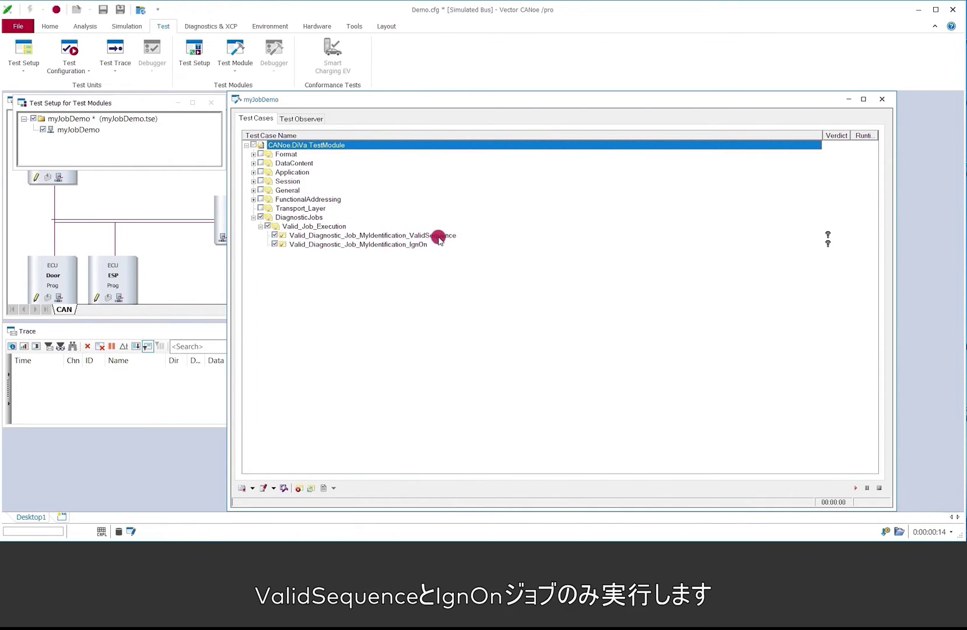
{"action": "left_click", "coordinate": [415, 236]}
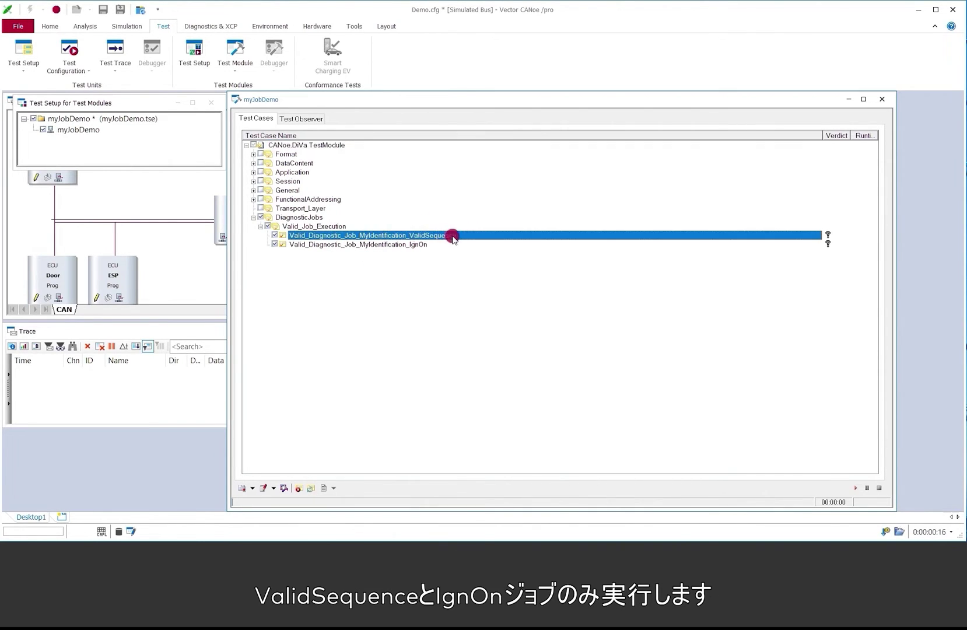
{"action": "left_click", "coordinate": [413, 245]}
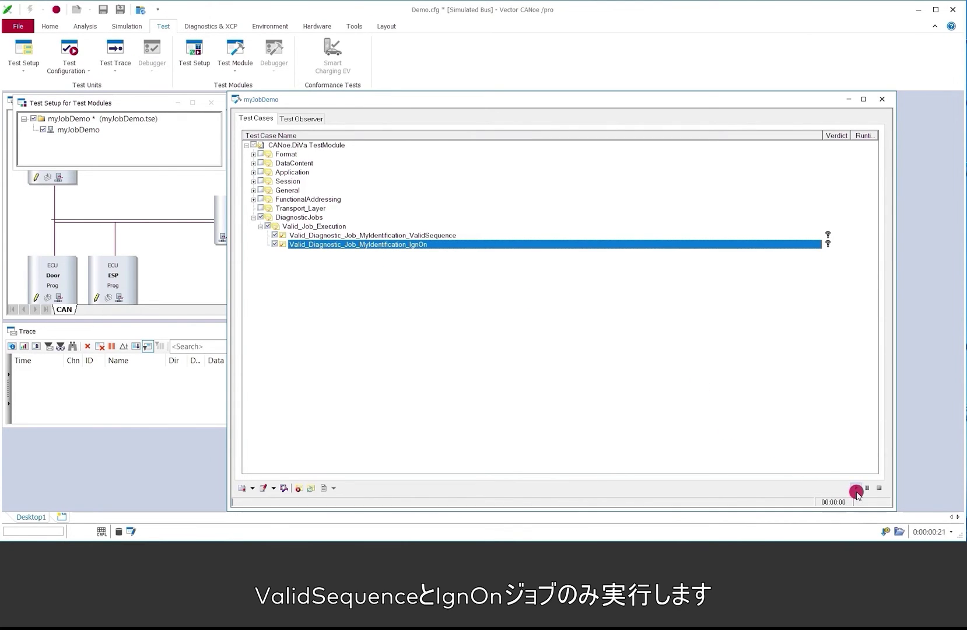
Run the two enabled DiagnosticJobs tests, then stop the measurement once both have executed.
{"action": "left_click", "coordinate": [856, 489]}
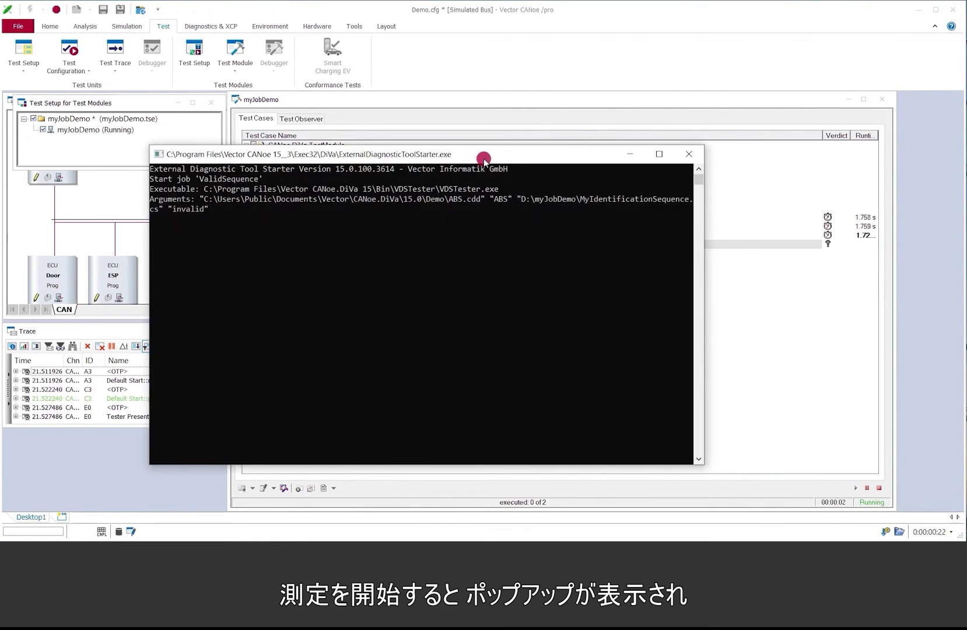
{"action": "left_click_drag", "start_coordinate": [484, 159], "coordinate": [640, 259]}
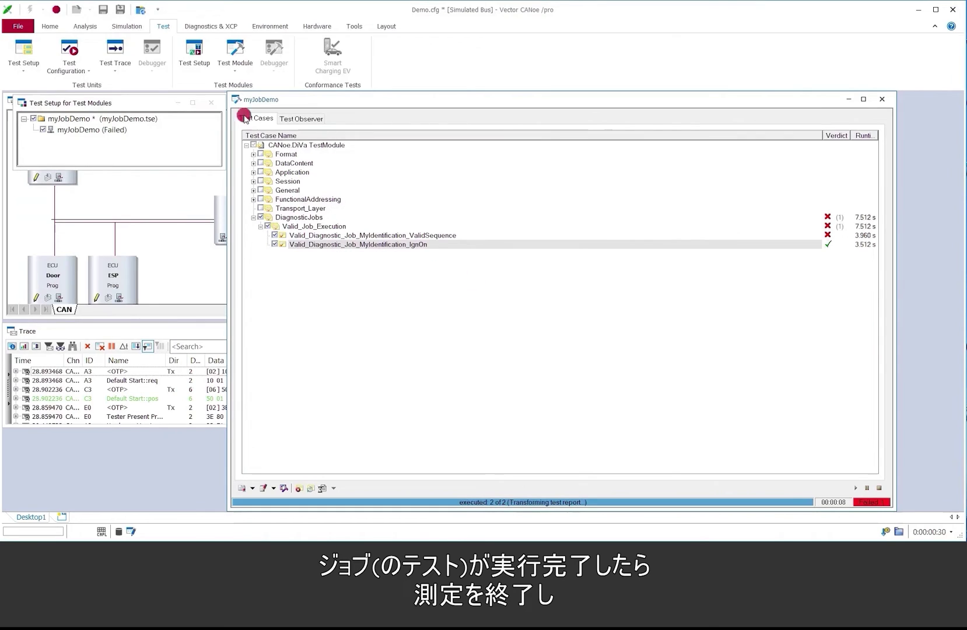
{"action": "left_click", "coordinate": [56, 9]}
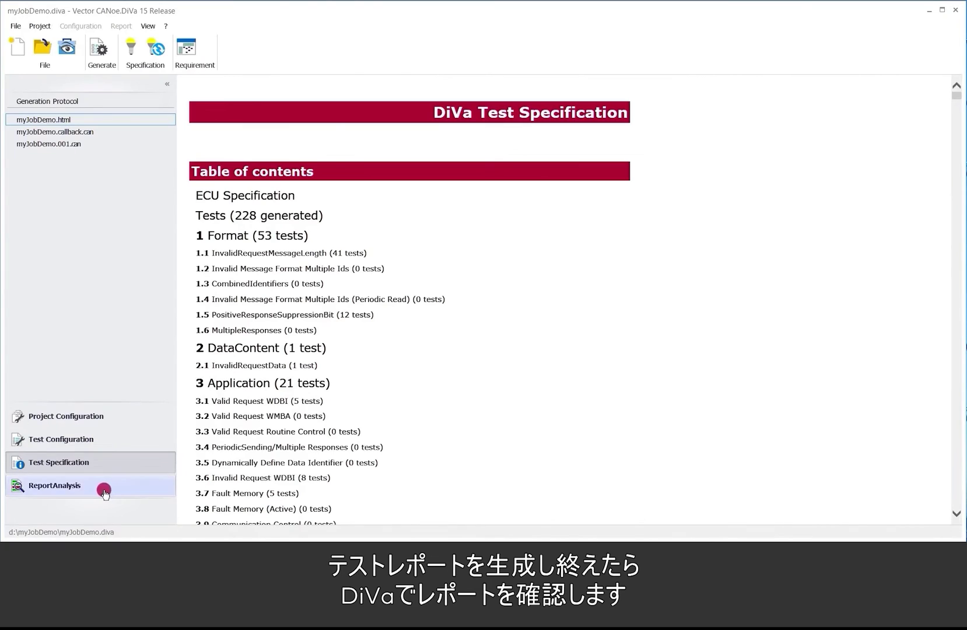
Load the myJobDemo test report in ReportAnalysis.
{"action": "left_click", "coordinate": [104, 490]}
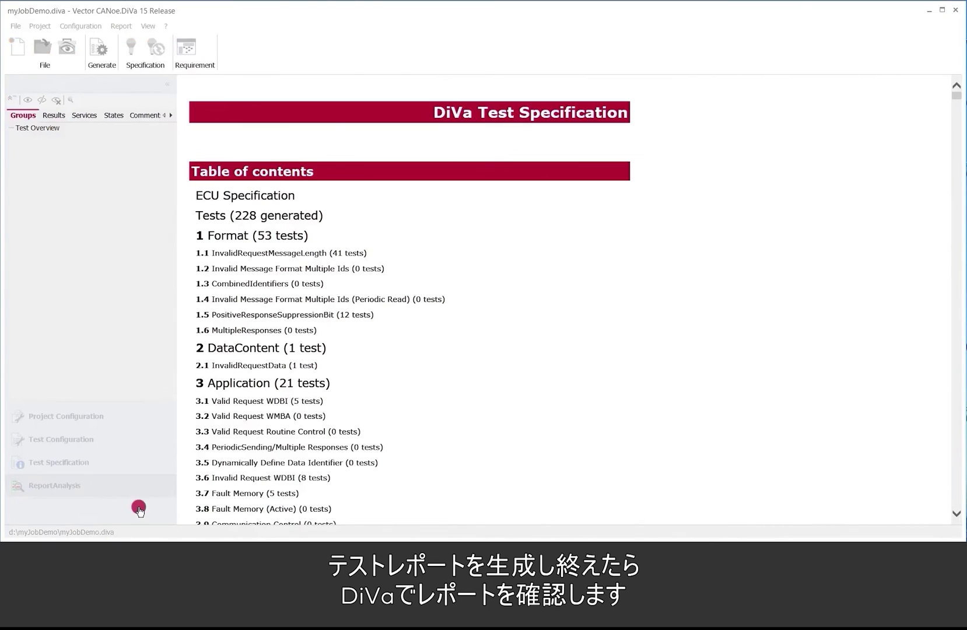
{"action": "left_click", "coordinate": [401, 47]}
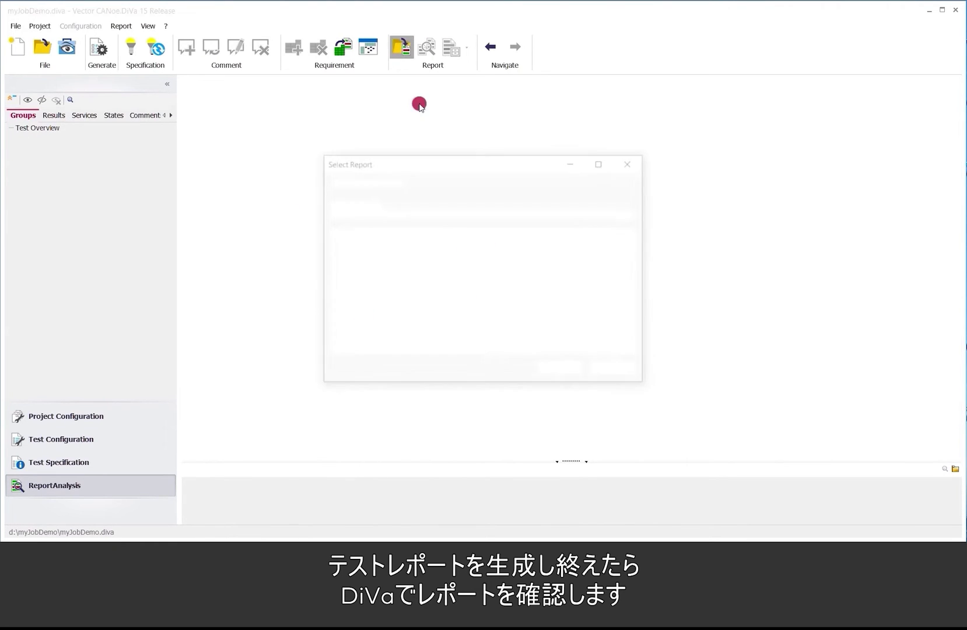
{"action": "left_click", "coordinate": [557, 369]}
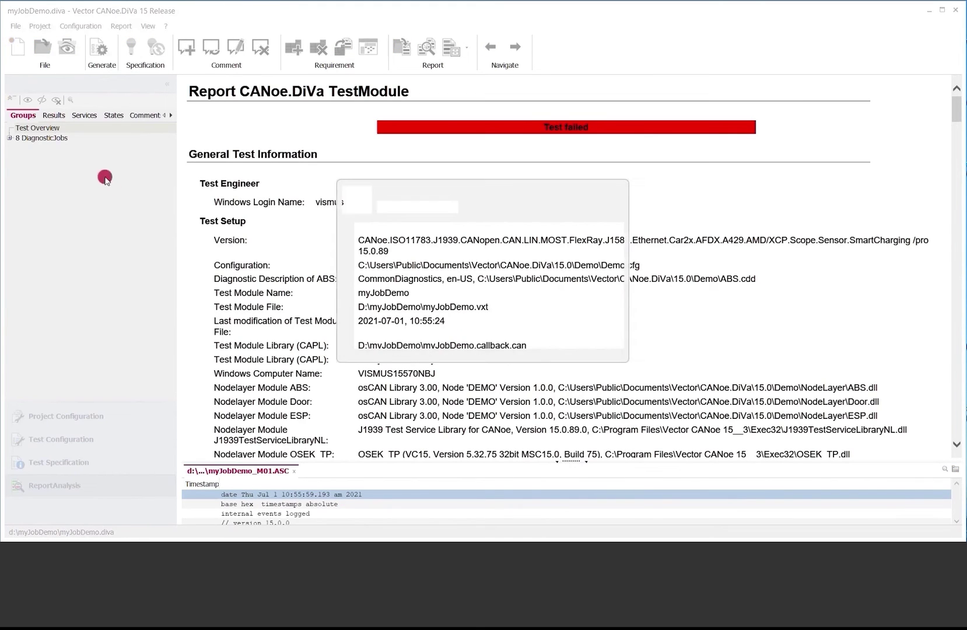
Expand DiagnosticJobs and display the steps of failed test case 8.1.1 ValidSequence.
{"action": "left_click", "coordinate": [9, 139]}
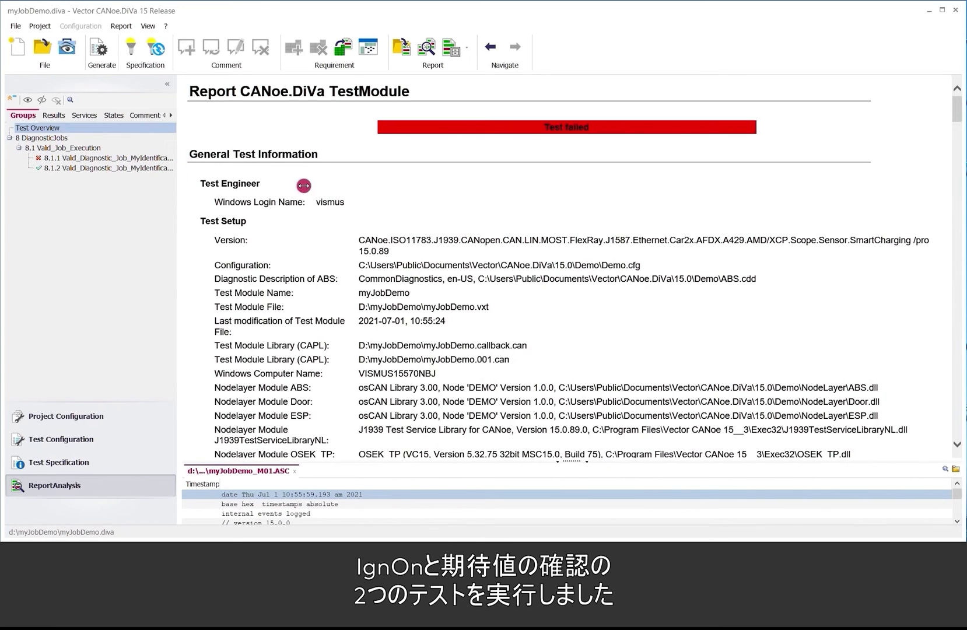
{"action": "left_click_drag", "start_coordinate": [179, 205], "coordinate": [175, 206]}
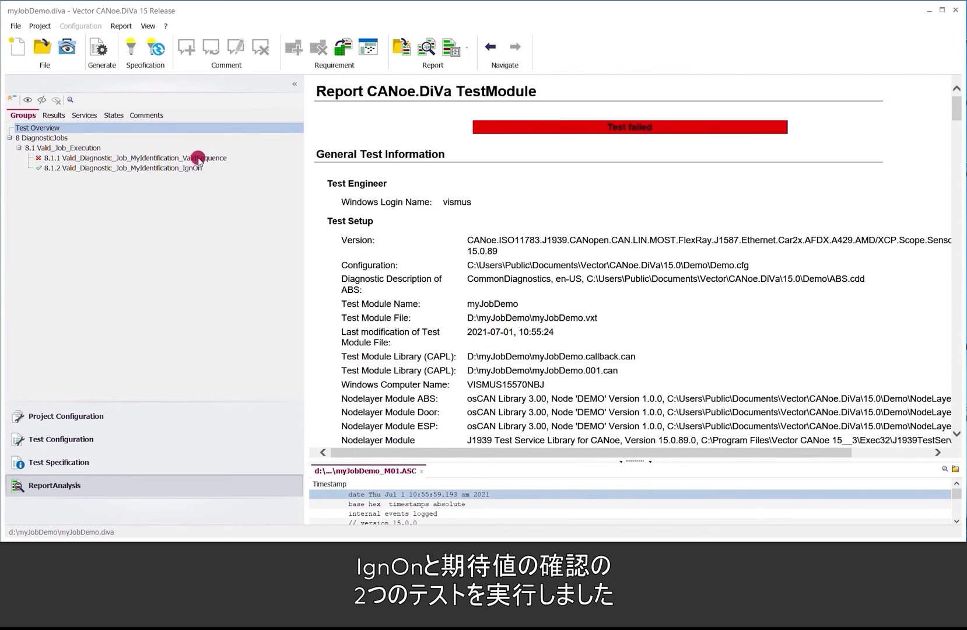
{"action": "left_click", "coordinate": [198, 159]}
{"action": "left_click_drag", "start_coordinate": [304, 213], "coordinate": [197, 210]}
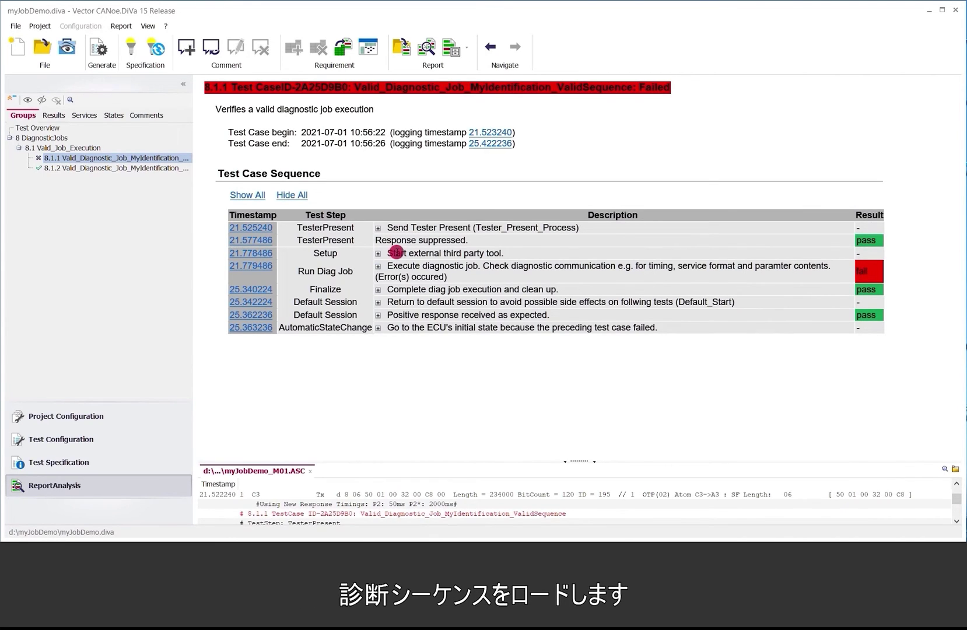
Expand the Setup step, mark its diagnostic sequence file path, and collapse it again.
{"action": "left_click", "coordinate": [379, 254]}
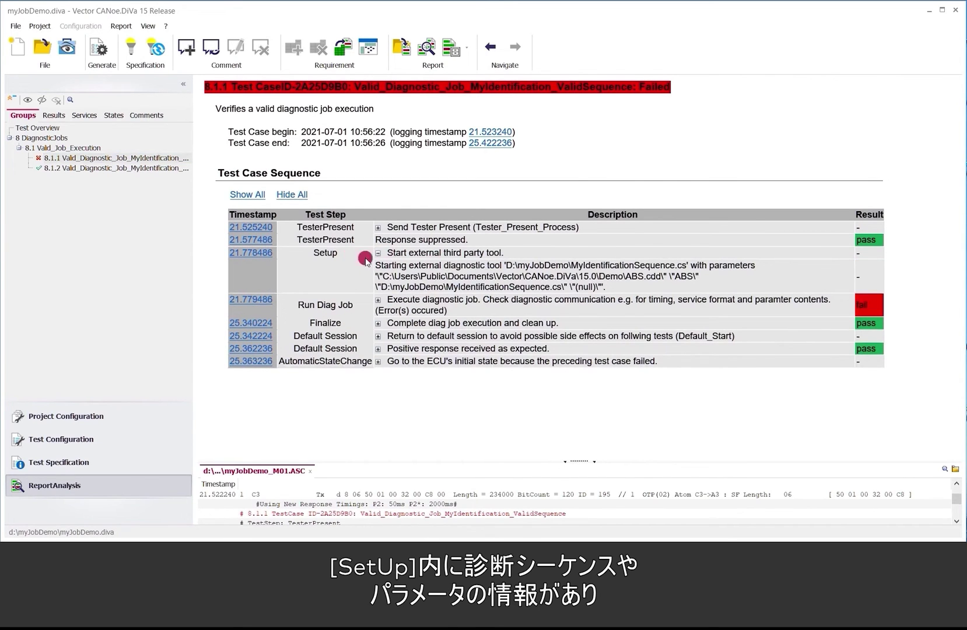
{"action": "left_click_drag", "start_coordinate": [509, 265], "coordinate": [653, 267]}
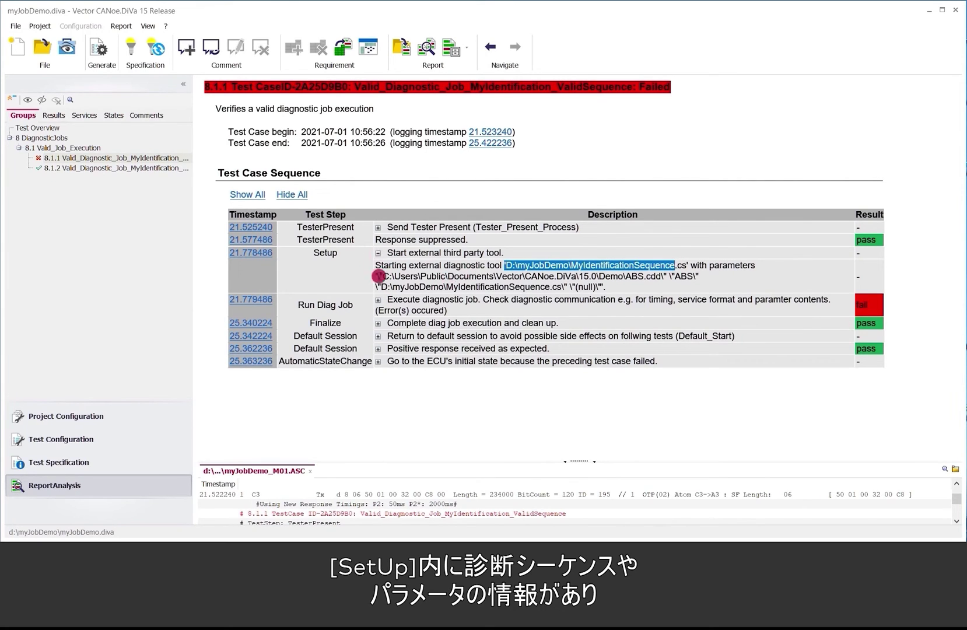
{"action": "left_click", "coordinate": [378, 253]}
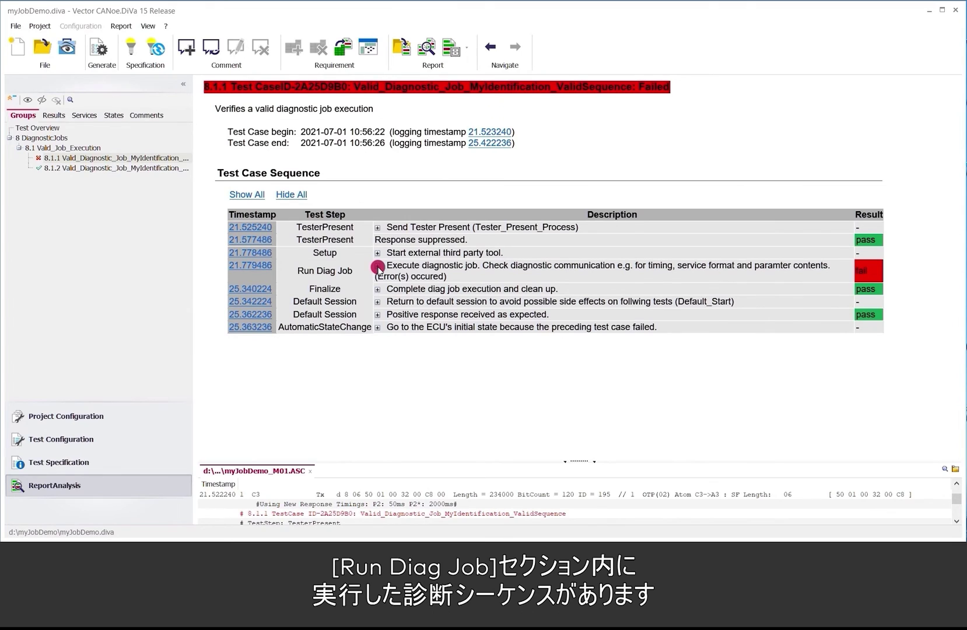
Expand the Run Diag Job step and mark its name and the [Tester] request and Pdu lines.
{"action": "left_click", "coordinate": [378, 266]}
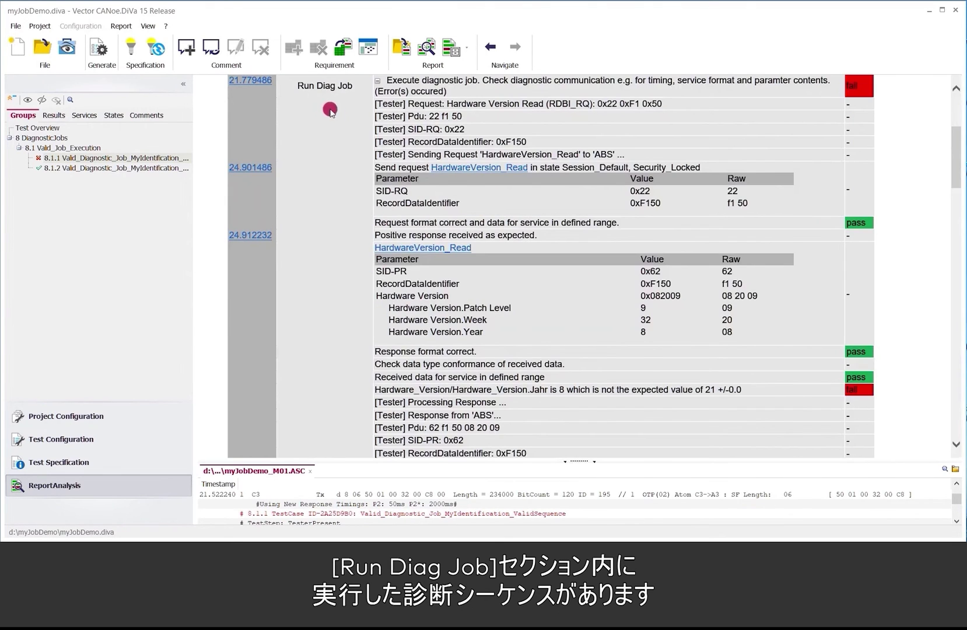
{"action": "left_click_drag", "start_coordinate": [352, 88], "coordinate": [290, 92]}
{"action": "scroll", "coordinate": [622, 180], "scroll_direction": "up", "scroll_amount": 1}
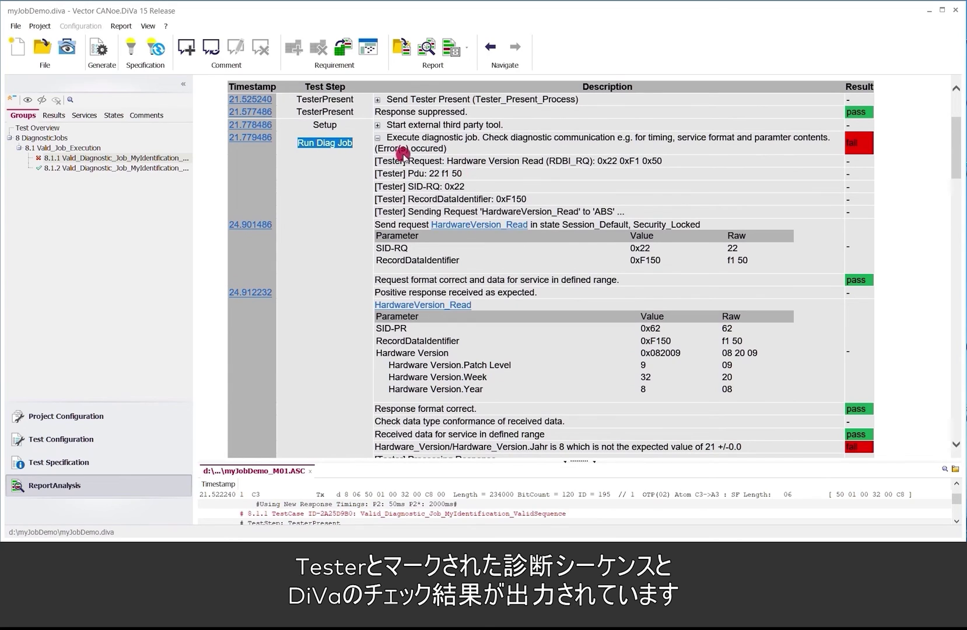
{"action": "left_click_drag", "start_coordinate": [407, 161], "coordinate": [375, 161]}
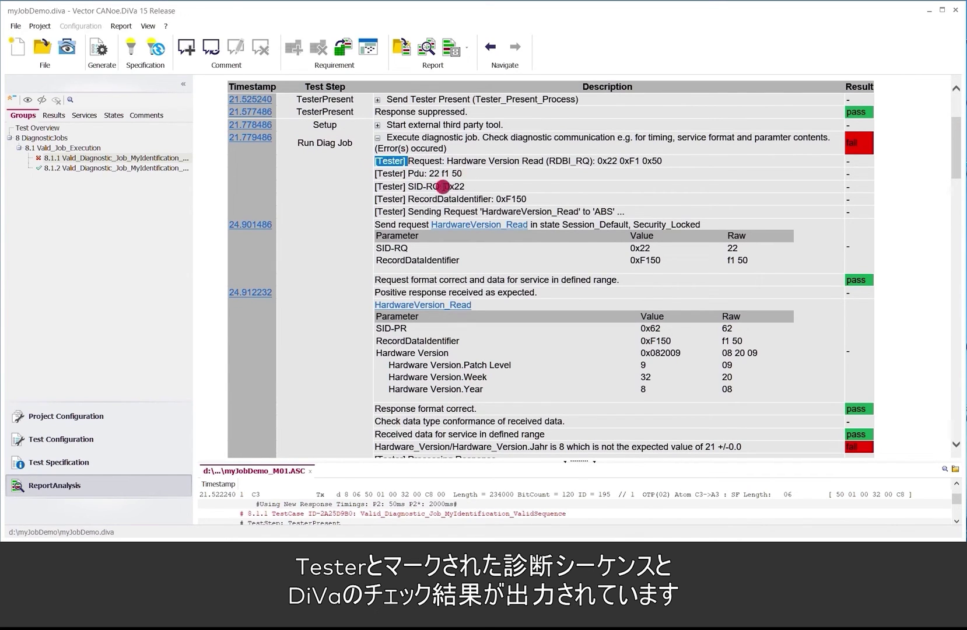
{"action": "left_click_drag", "start_coordinate": [408, 174], "coordinate": [368, 176]}
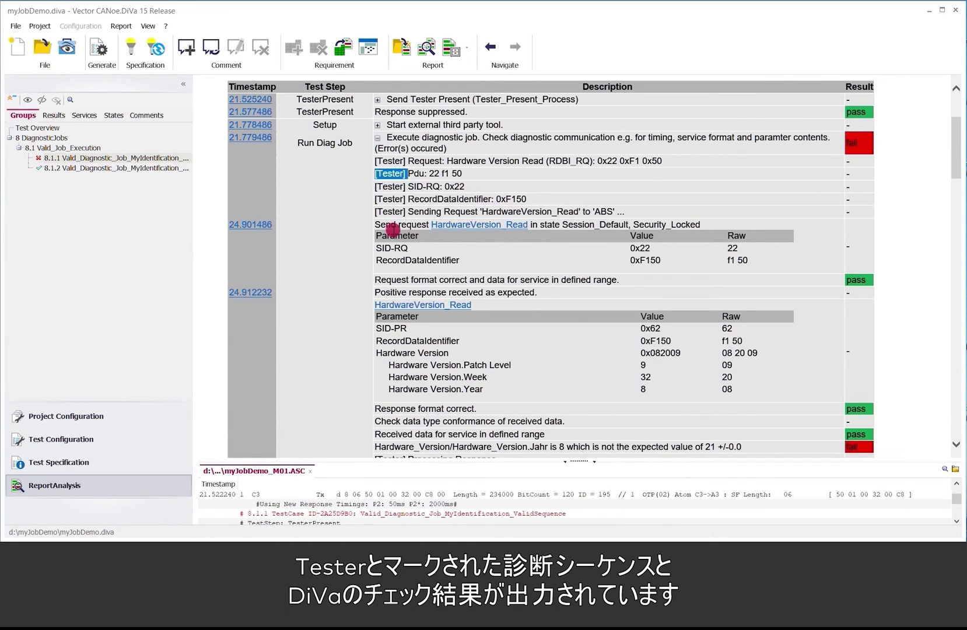
Highlight the Hardware Version.Year value 8 and the 'expected value of 21' text.
{"action": "scroll", "coordinate": [442, 263], "scroll_direction": "down", "scroll_amount": 2}
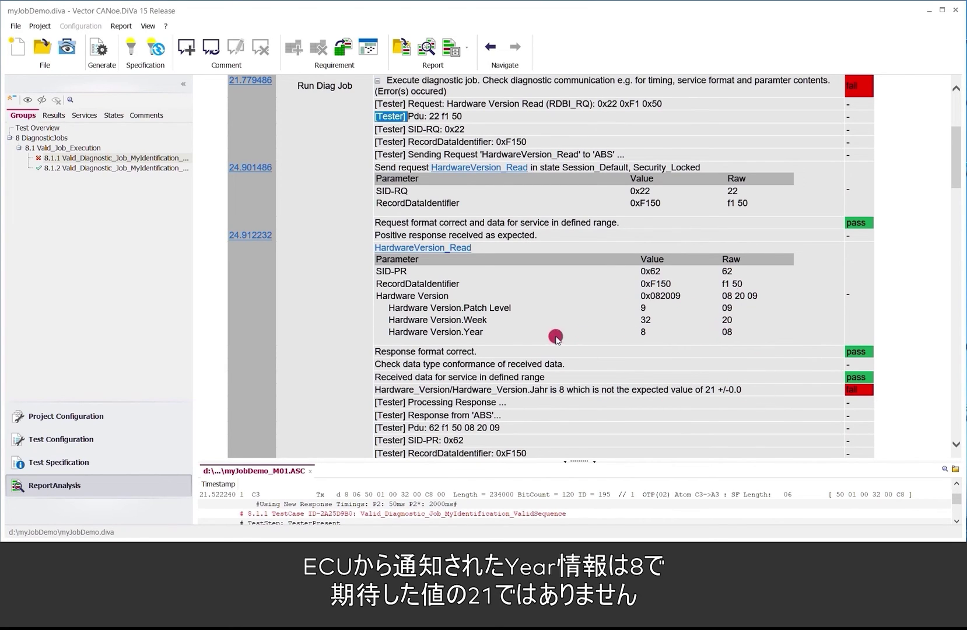
{"action": "left_click_drag", "start_coordinate": [738, 334], "coordinate": [390, 332]}
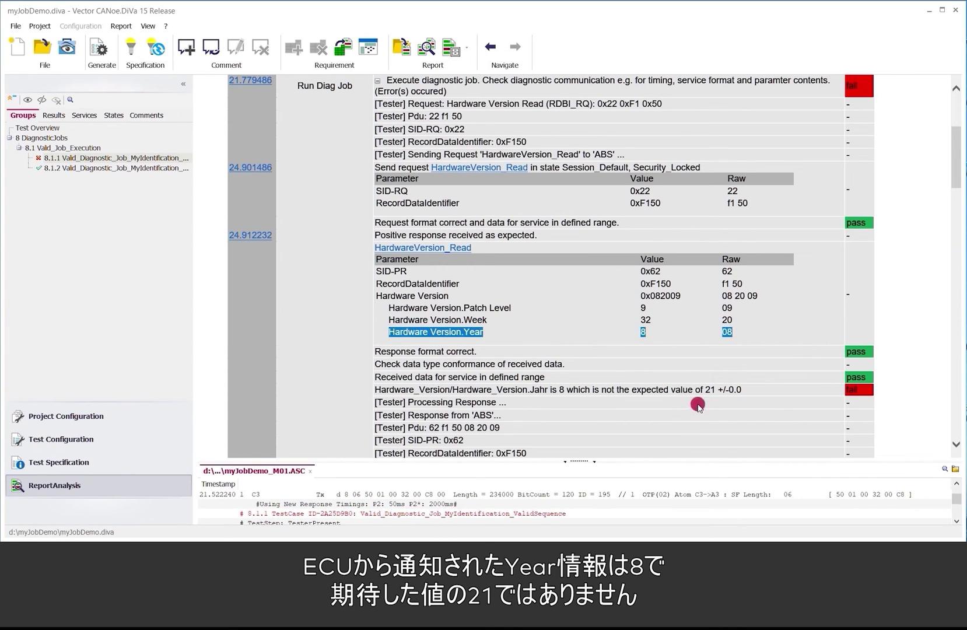
{"action": "left_click_drag", "start_coordinate": [720, 389], "coordinate": [655, 387]}
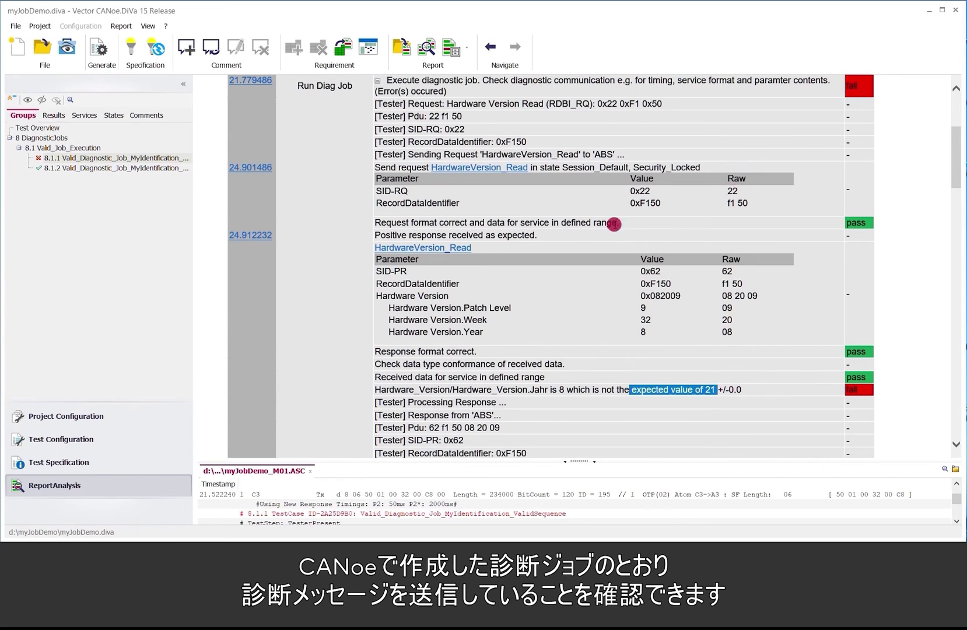
Scroll through the remaining Run Diag Job reads to SG_Seriennummer_Read and the passing Finalize step.
{"action": "scroll", "coordinate": [542, 213], "scroll_direction": "down", "scroll_amount": 2}
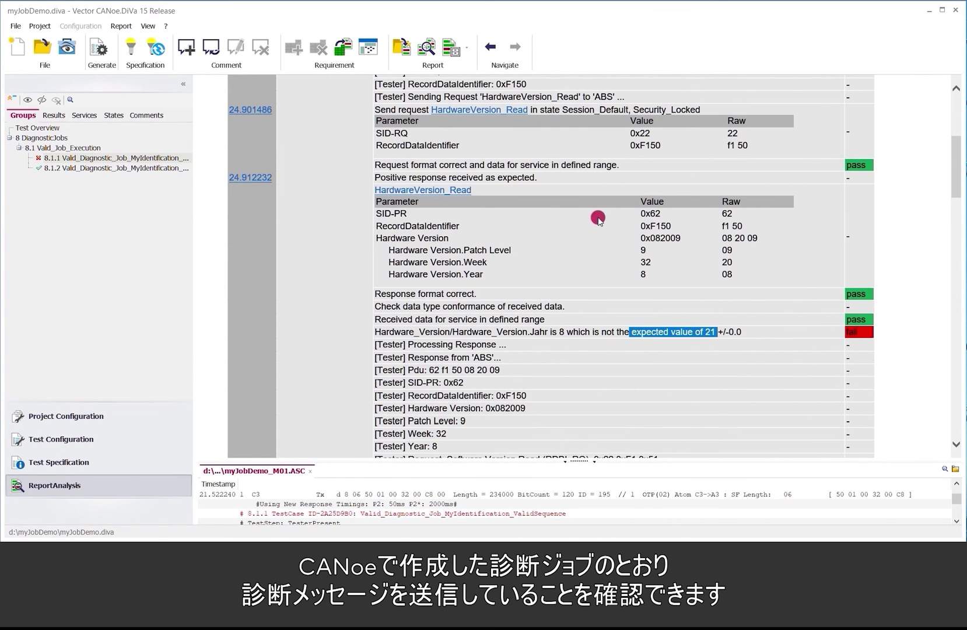
{"action": "scroll", "coordinate": [598, 219], "scroll_direction": "down", "scroll_amount": 20}
{"action": "scroll", "coordinate": [611, 309], "scroll_direction": "down", "scroll_amount": 12}
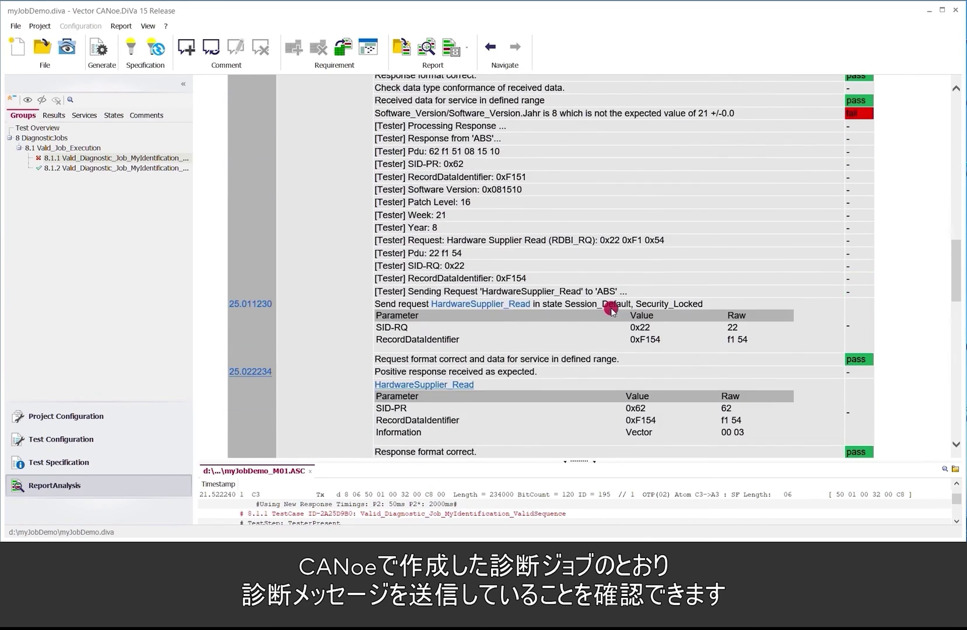
{"action": "scroll", "coordinate": [611, 310], "scroll_direction": "down", "scroll_amount": 2}
{"action": "scroll", "coordinate": [601, 297], "scroll_direction": "down", "scroll_amount": 8}
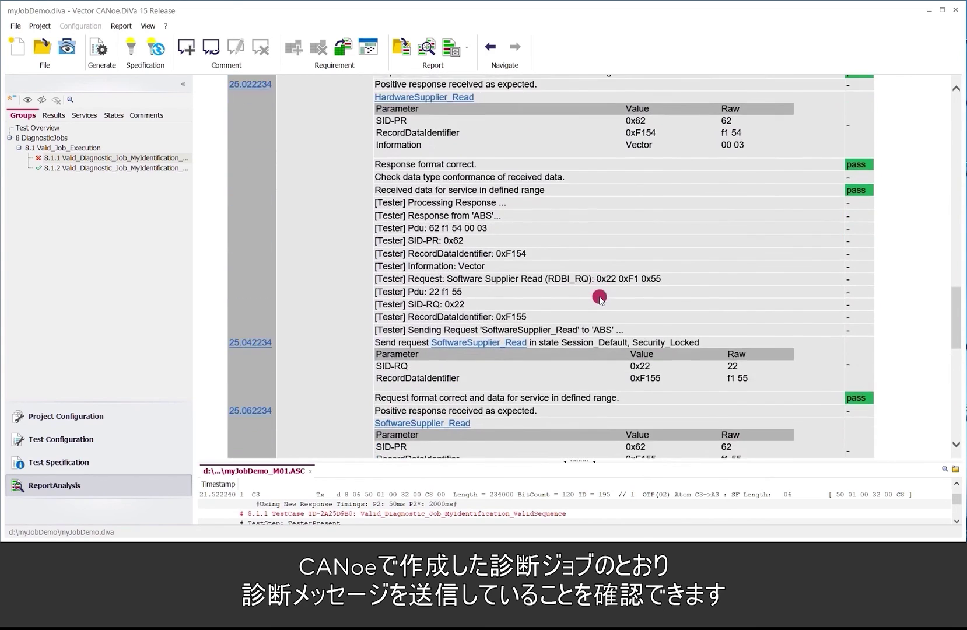
{"action": "scroll", "coordinate": [607, 306], "scroll_direction": "down", "scroll_amount": 10}
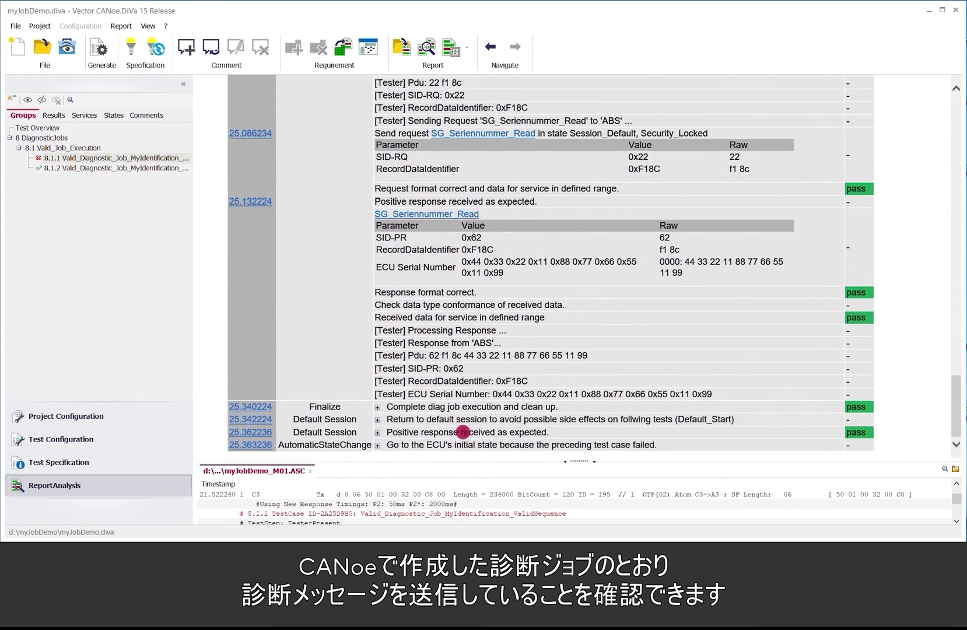